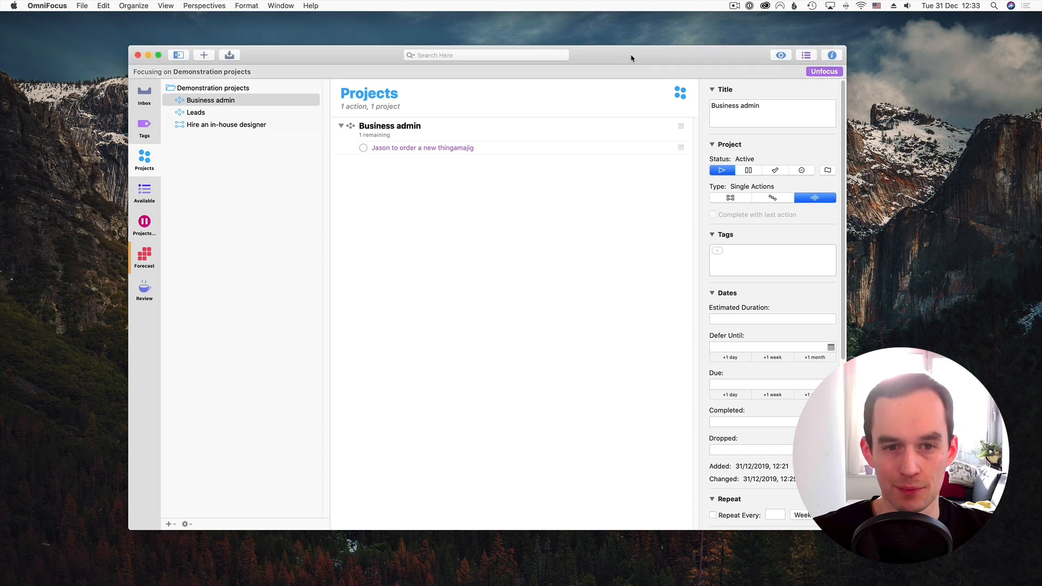
- Review the Business admin, Leads and Hire an in-house designer projects and the actions each one contains
{"action": "left_click", "coordinate": [234, 90]}
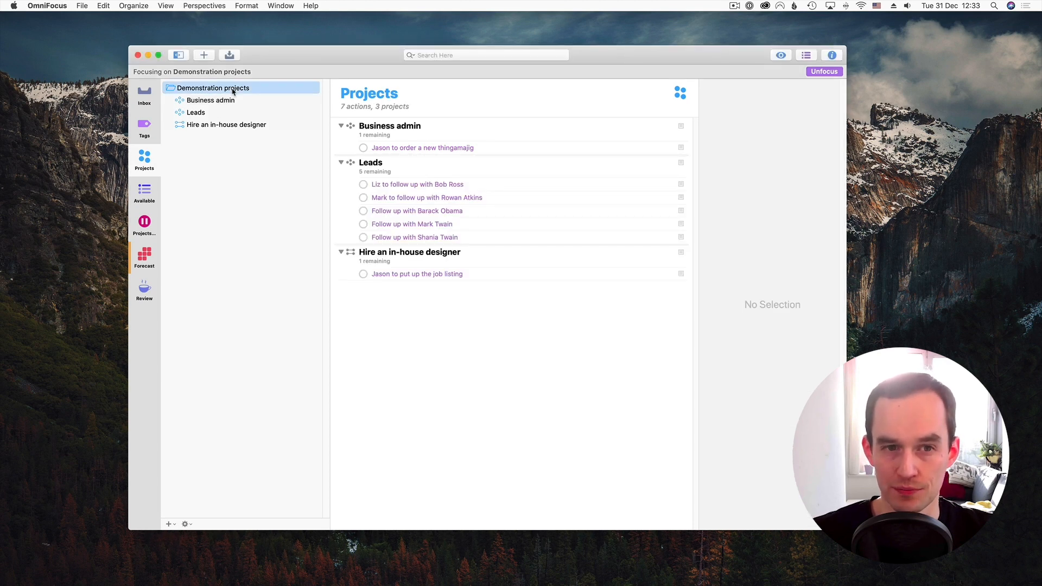
{"action": "left_click", "coordinate": [233, 101]}
{"action": "left_click", "coordinate": [230, 113]}
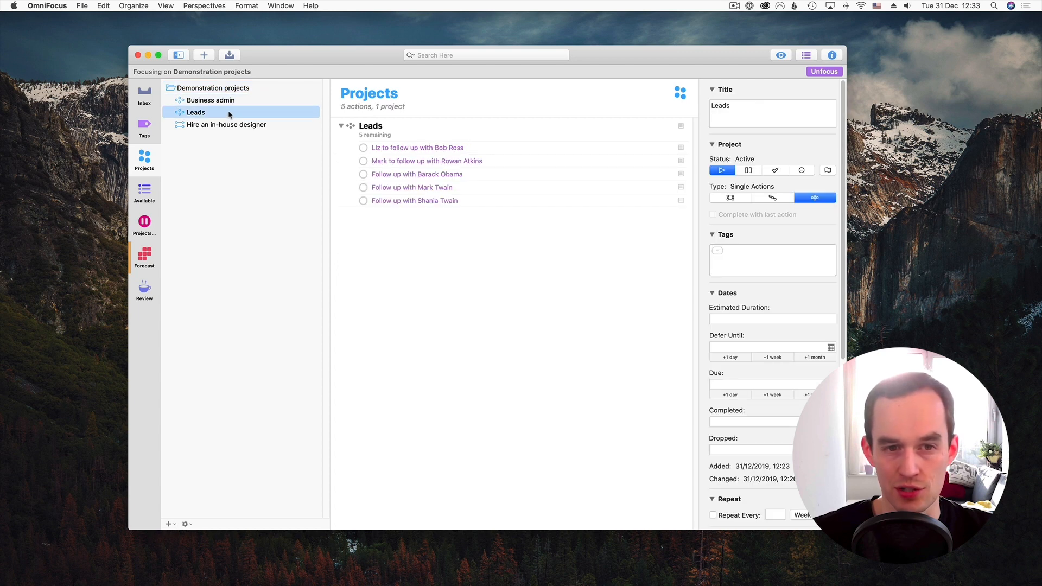
{"action": "left_click", "coordinate": [235, 127]}
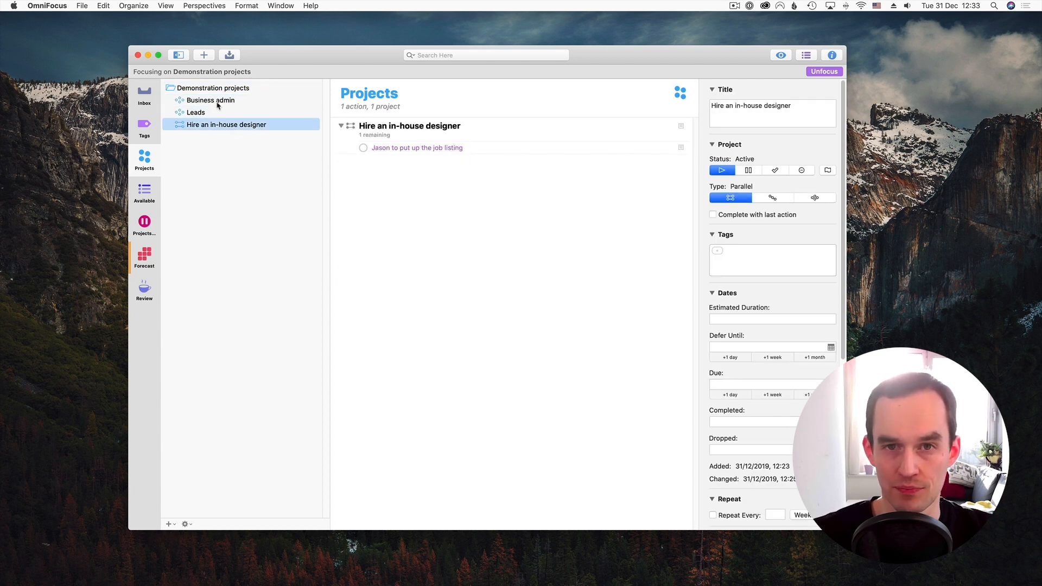
{"action": "left_click", "coordinate": [217, 104]}
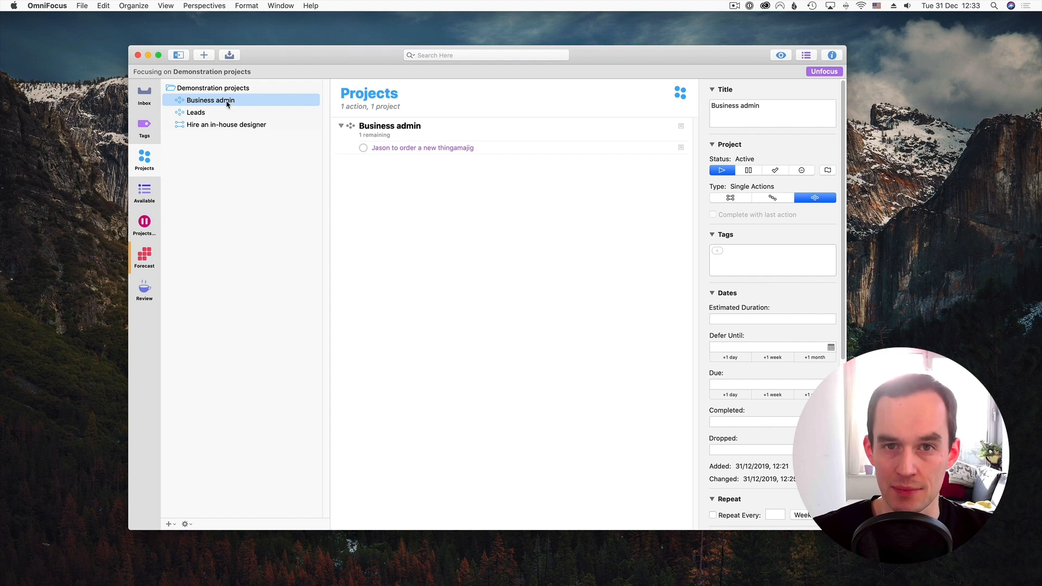
{"action": "left_click", "coordinate": [401, 152]}
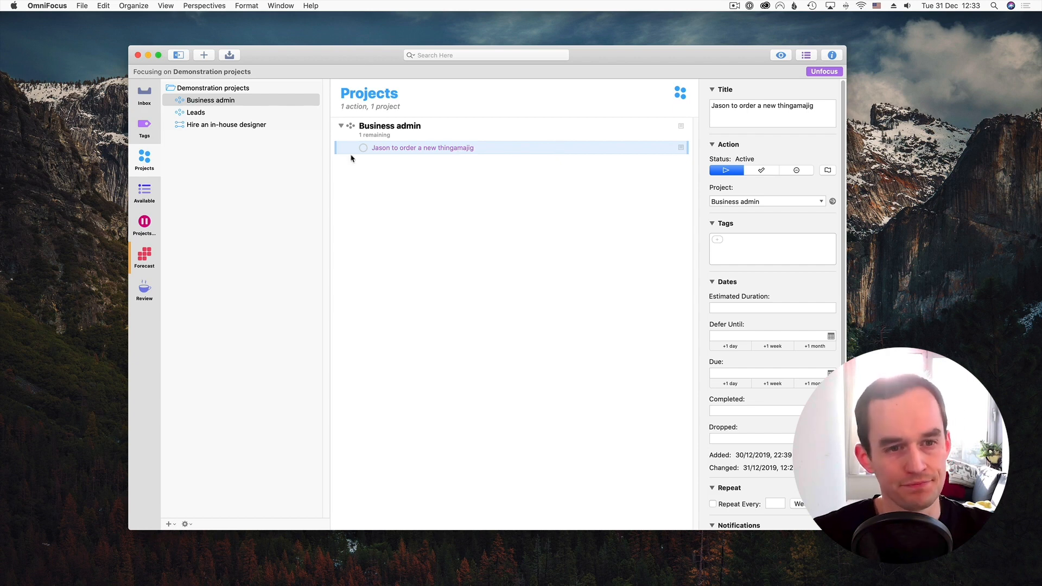
{"action": "left_click", "coordinate": [188, 114]}
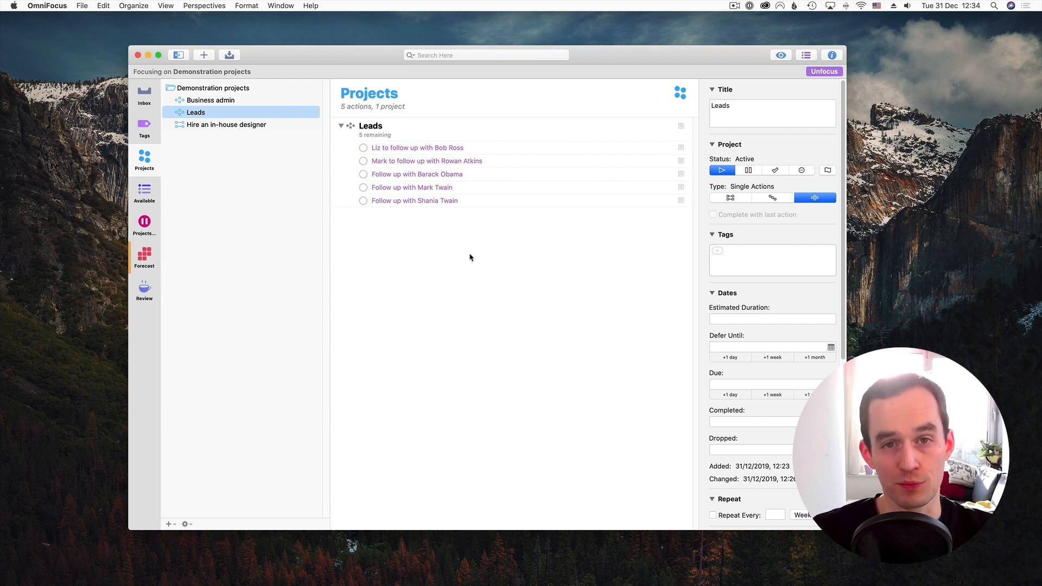
{"action": "left_click", "coordinate": [375, 154]}
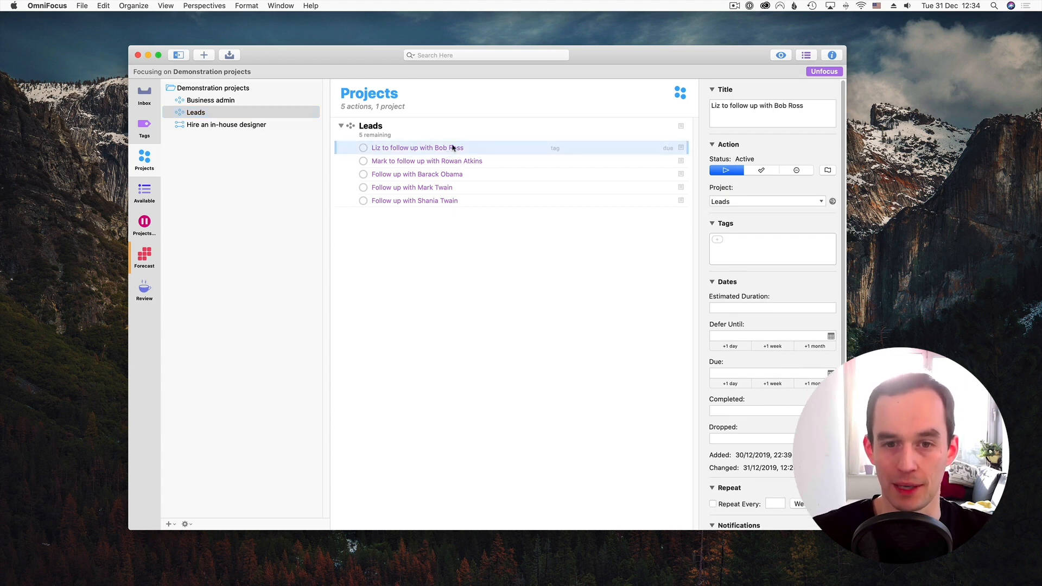
{"action": "left_click", "coordinate": [380, 163]}
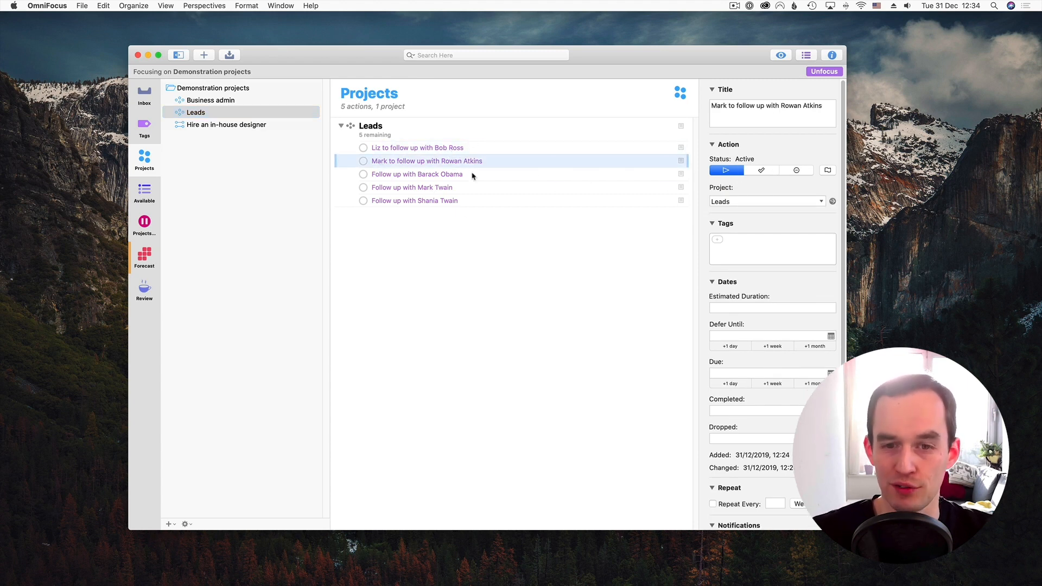
{"action": "left_click", "coordinate": [376, 178]}
{"action": "left_click", "coordinate": [389, 190]}
{"action": "left_click", "coordinate": [392, 201]}
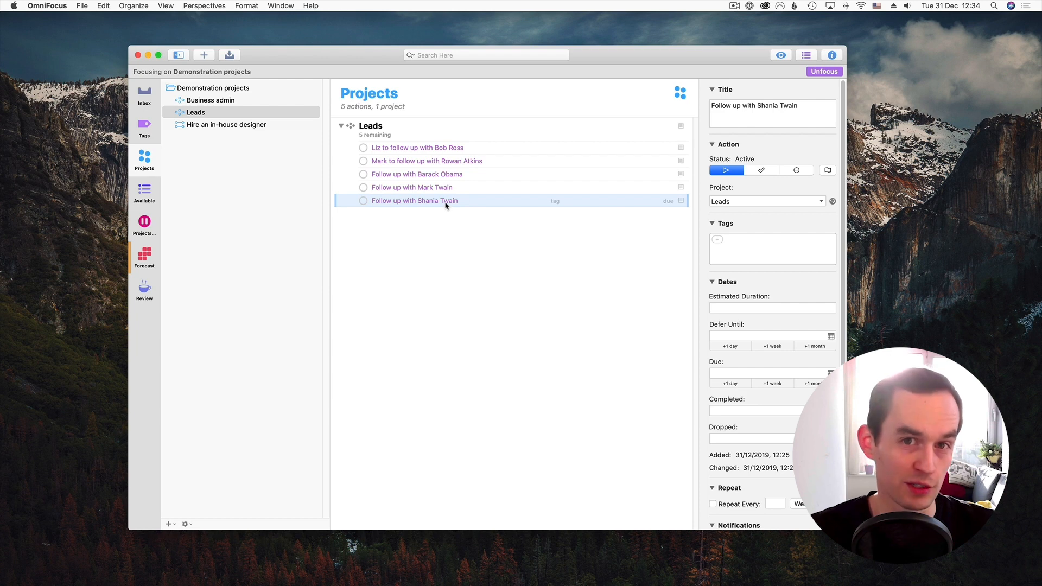
{"action": "left_click", "coordinate": [276, 126]}
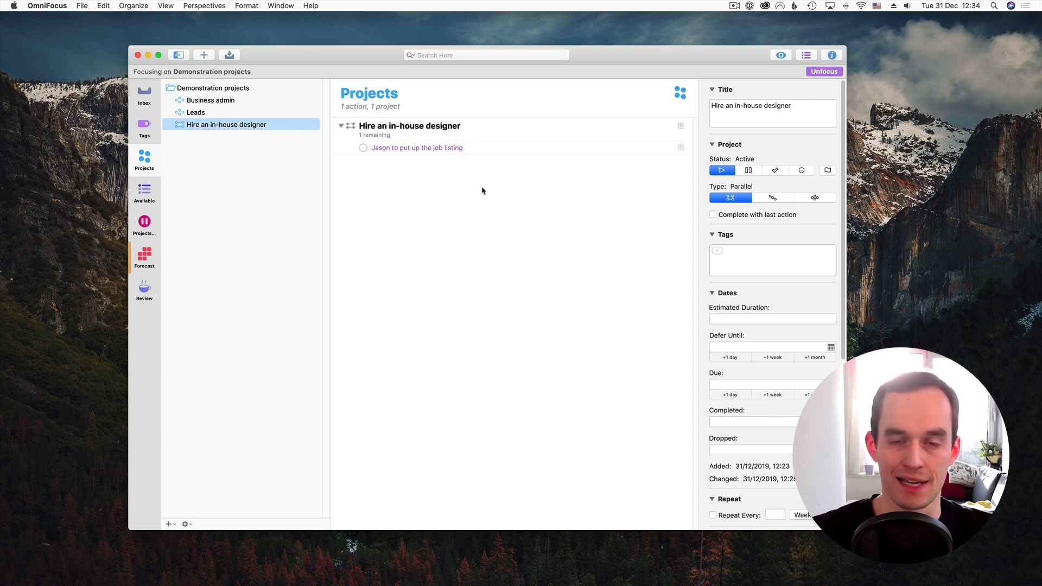
{"action": "left_click", "coordinate": [408, 151]}
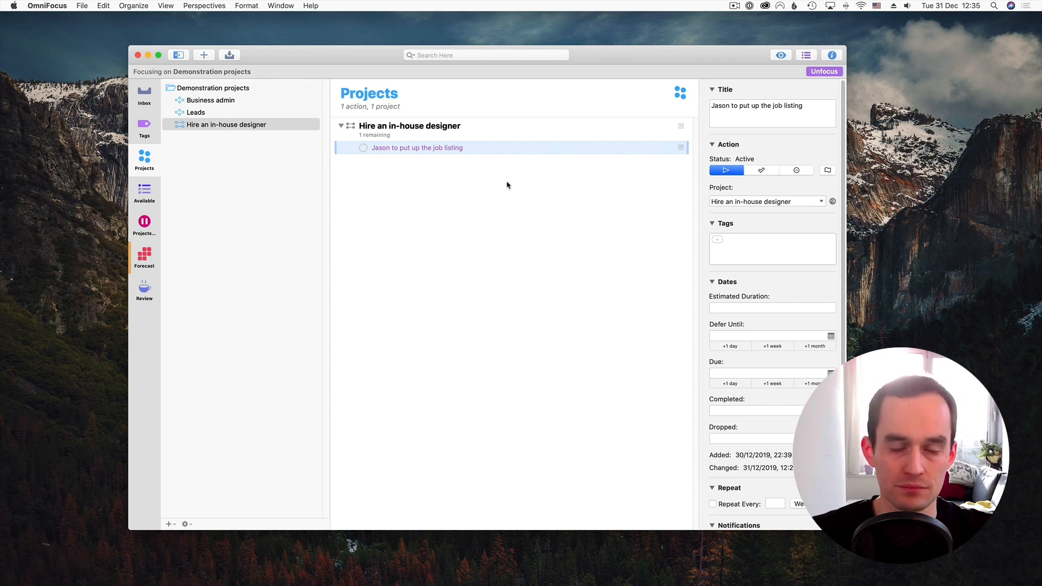
- Create a new top-level tag named Delegate
{"action": "left_click", "coordinate": [146, 131]}
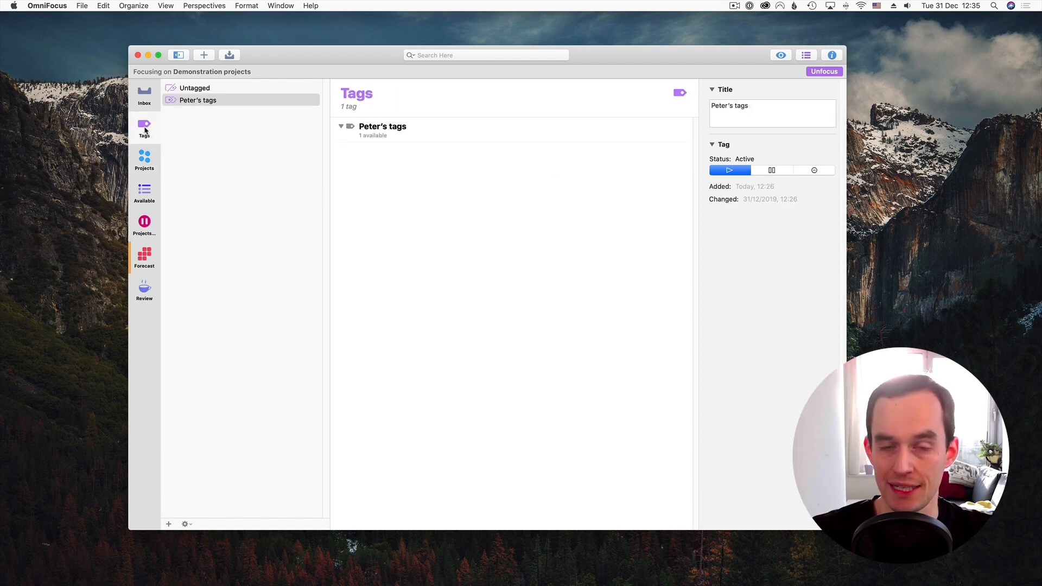
{"action": "left_click", "coordinate": [288, 170]}
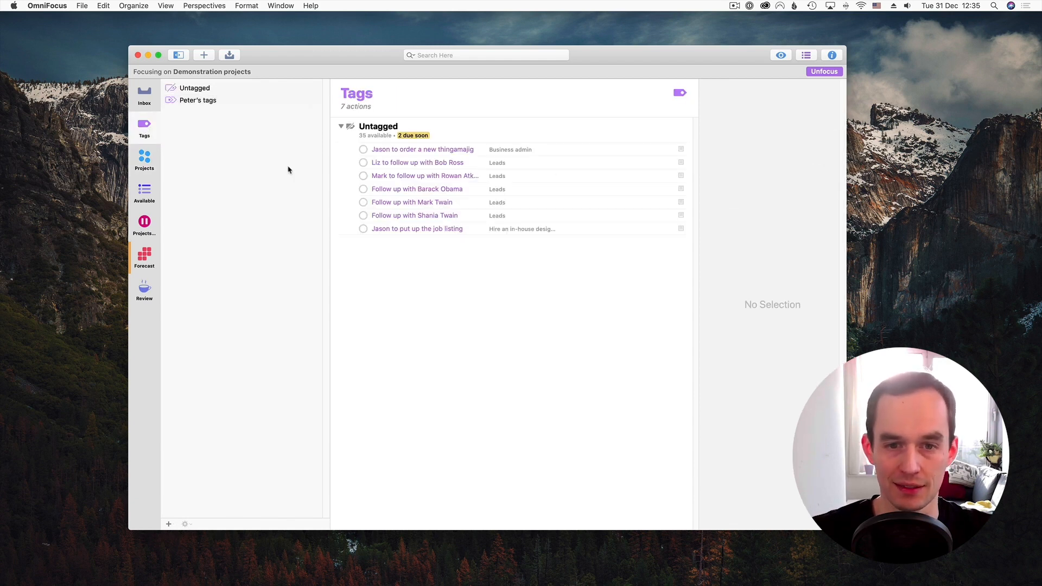
{"action": "left_click", "coordinate": [168, 524]}
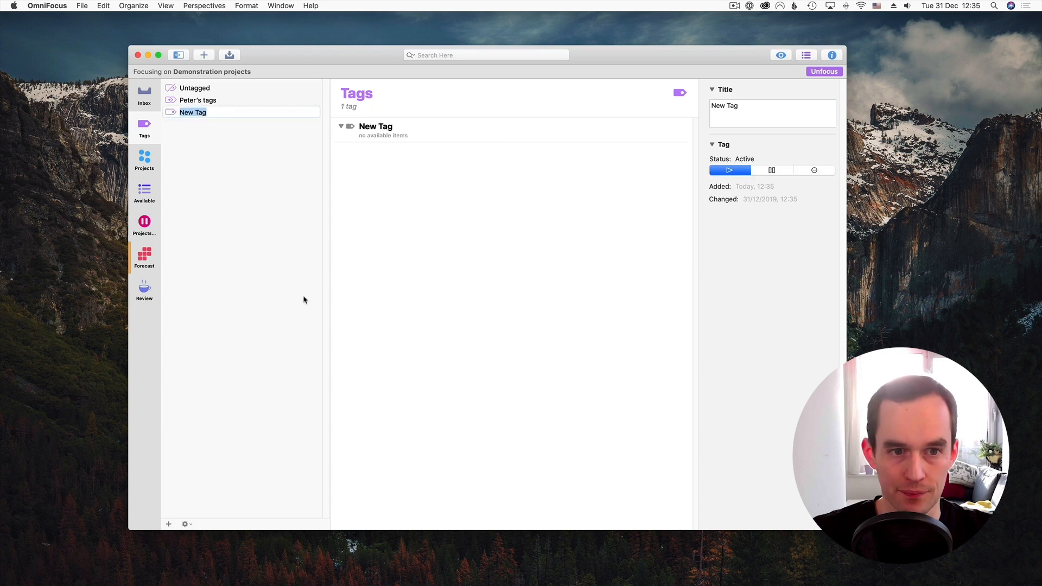
{"action": "type", "text": "D"}
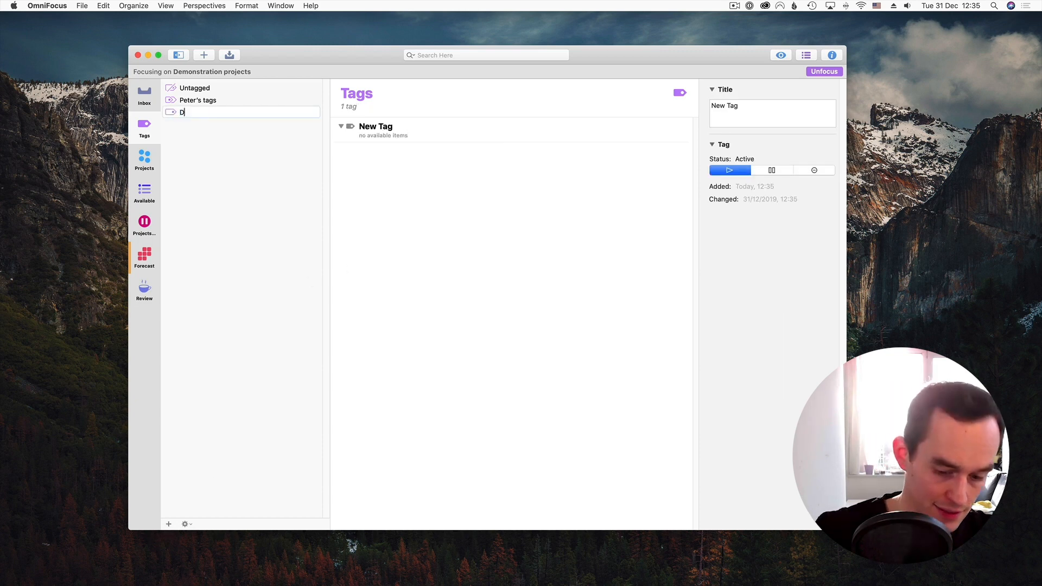
{"action": "type", "text": "elegate"}
{"action": "key", "text": "Return"}
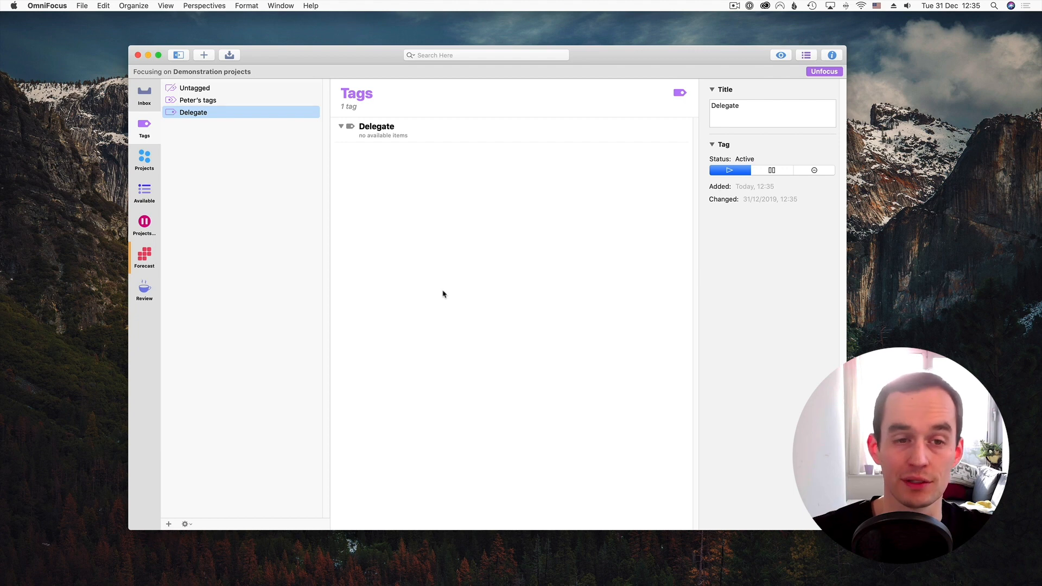
- Add three more tags, each with the first name of a team member who has actions in the demonstration projects
{"action": "left_click", "coordinate": [169, 525]}
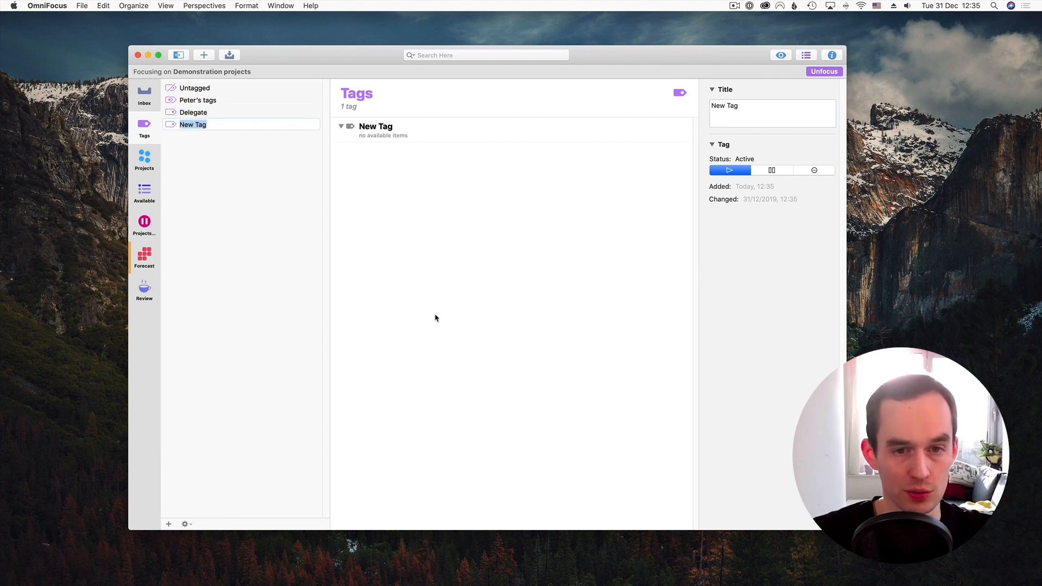
{"action": "type", "text": "Mark"}
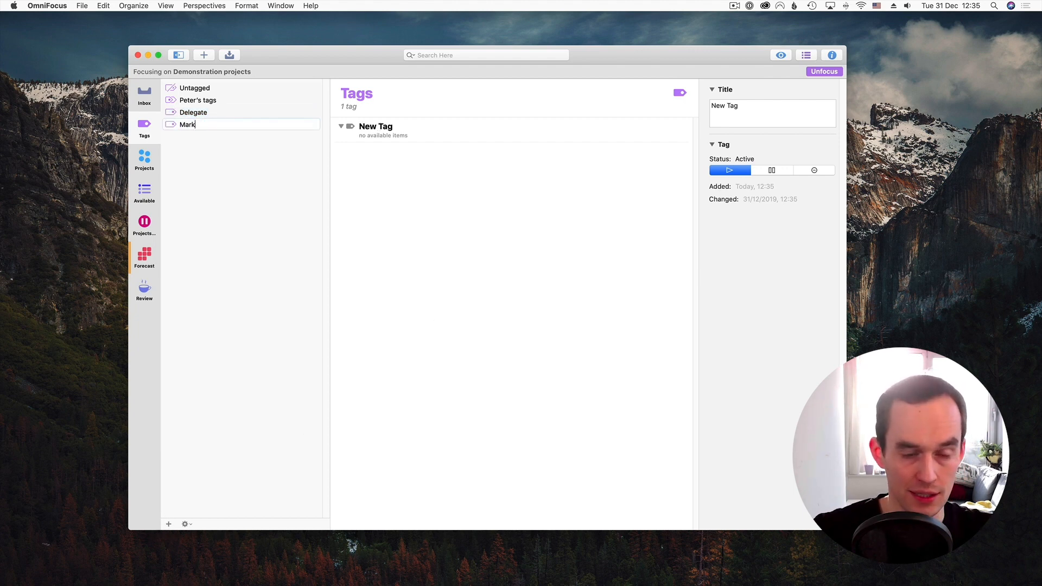
{"action": "key", "text": "Return"}
{"action": "left_click", "coordinate": [169, 525]}
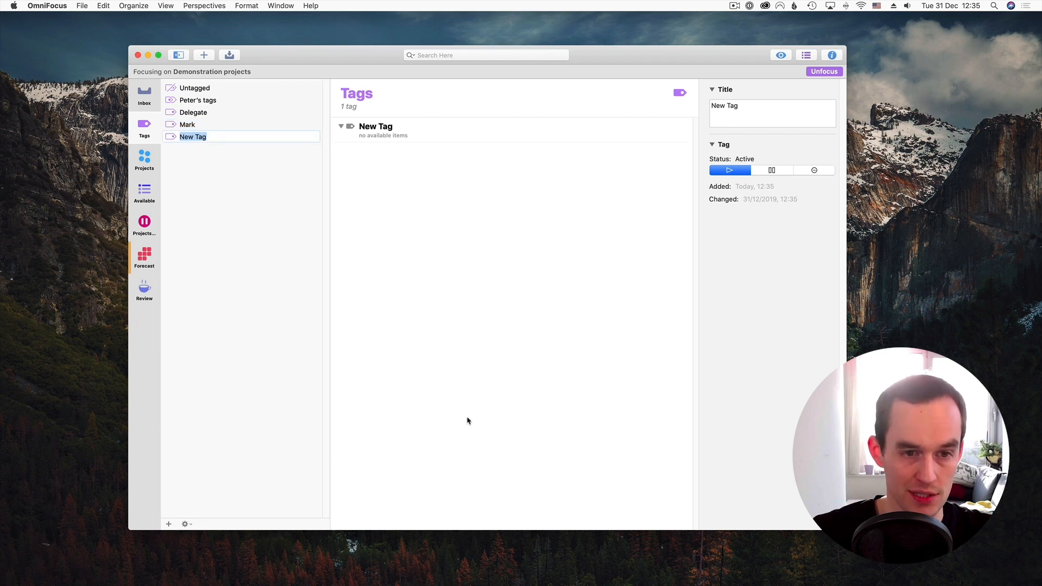
{"action": "type", "text": "Jason"}
{"action": "key", "text": "Return"}
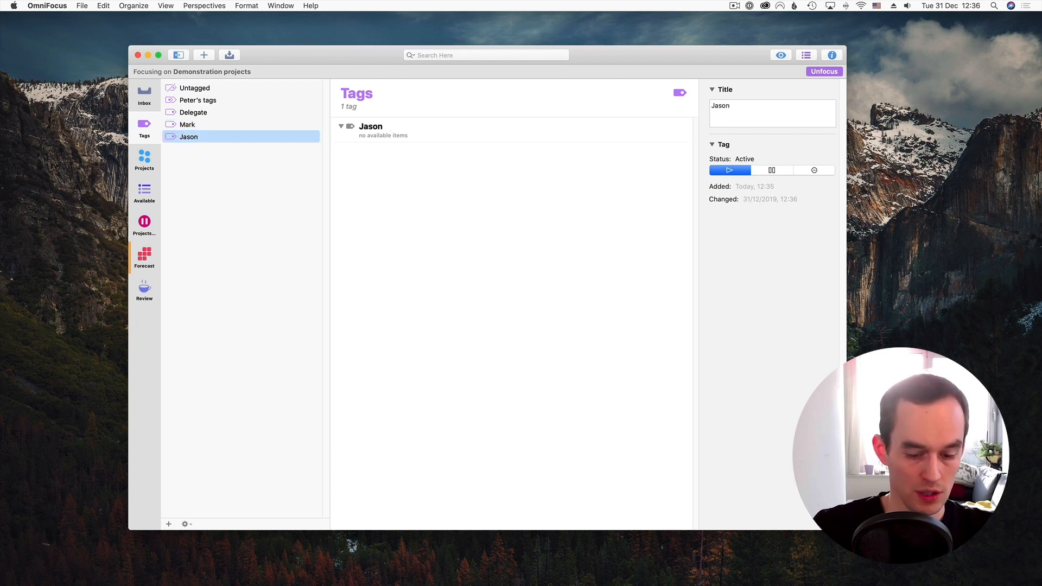
{"action": "key", "text": "super+n"}
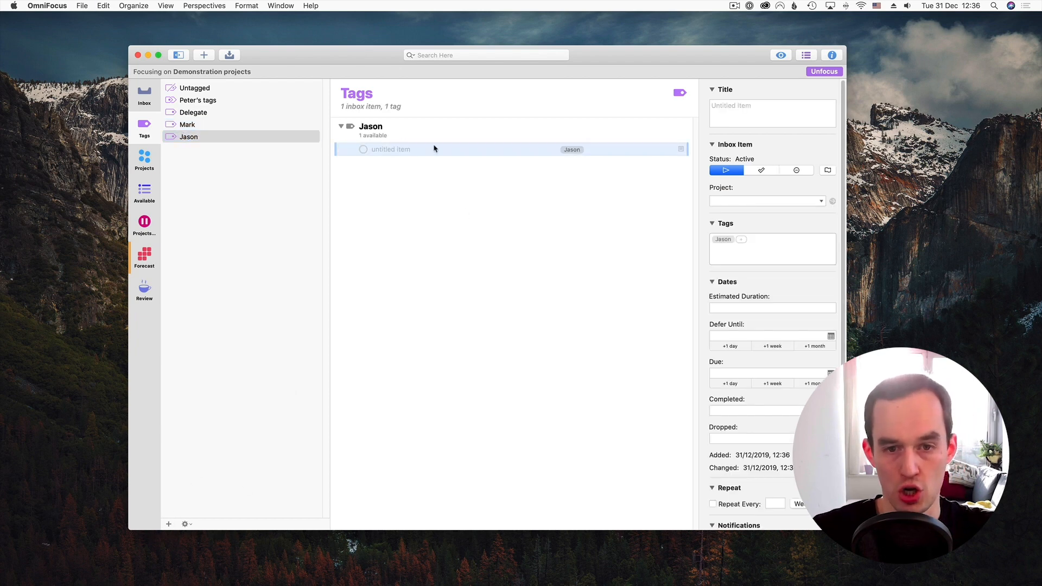
{"action": "left_click", "coordinate": [415, 140]}
{"action": "left_click", "coordinate": [169, 525]}
{"action": "type", "text": "Liz"}
{"action": "key", "text": "Return"}
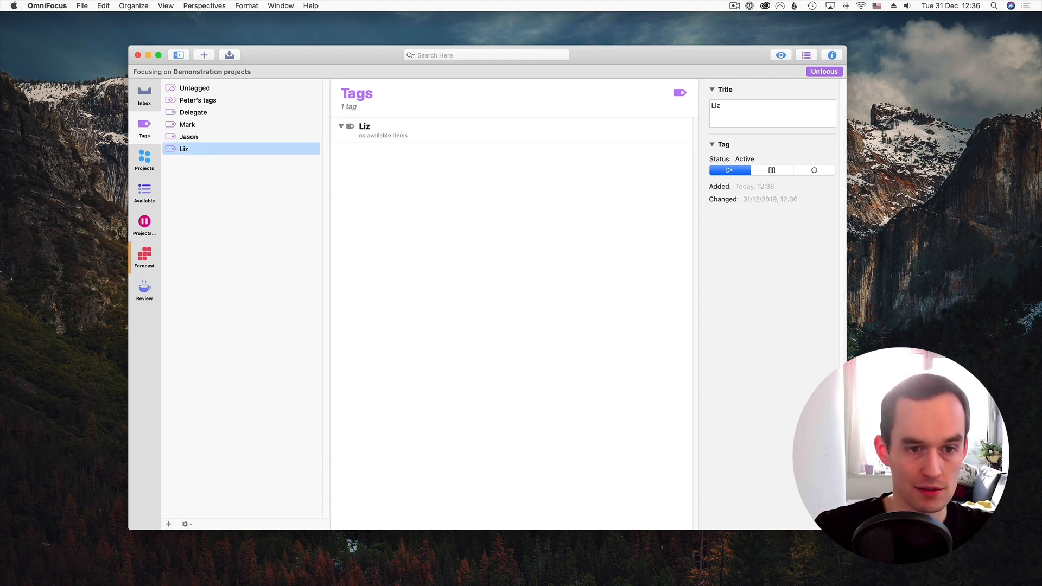
- Nest the three team-member tags under the Delegate tag and check the tag hierarchy
{"action": "left_click", "coordinate": [203, 126], "text": "shift"}
{"action": "left_click_drag", "start_coordinate": [201, 121], "coordinate": [202, 112]}
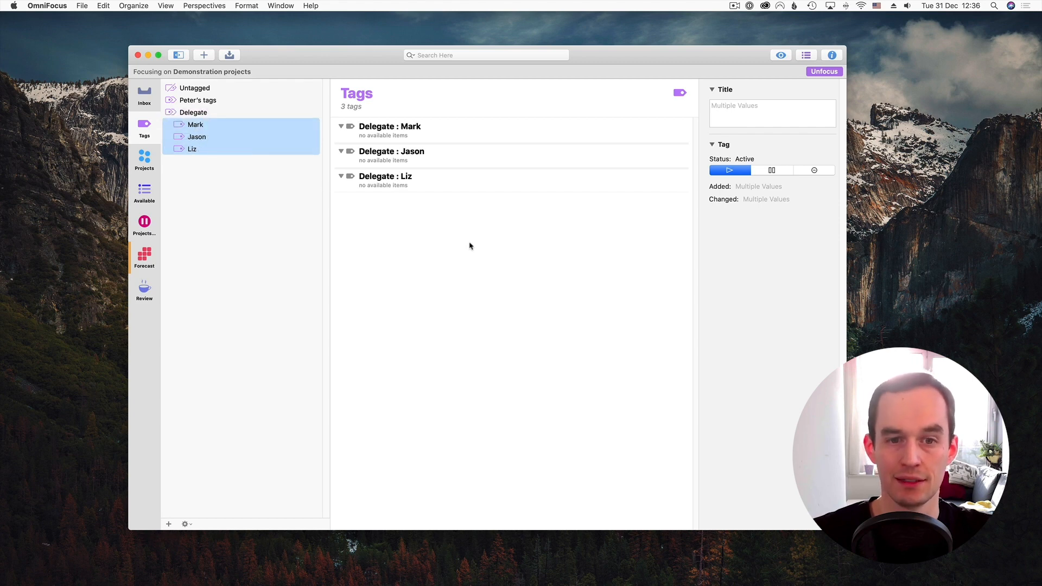
{"action": "left_click", "coordinate": [291, 221]}
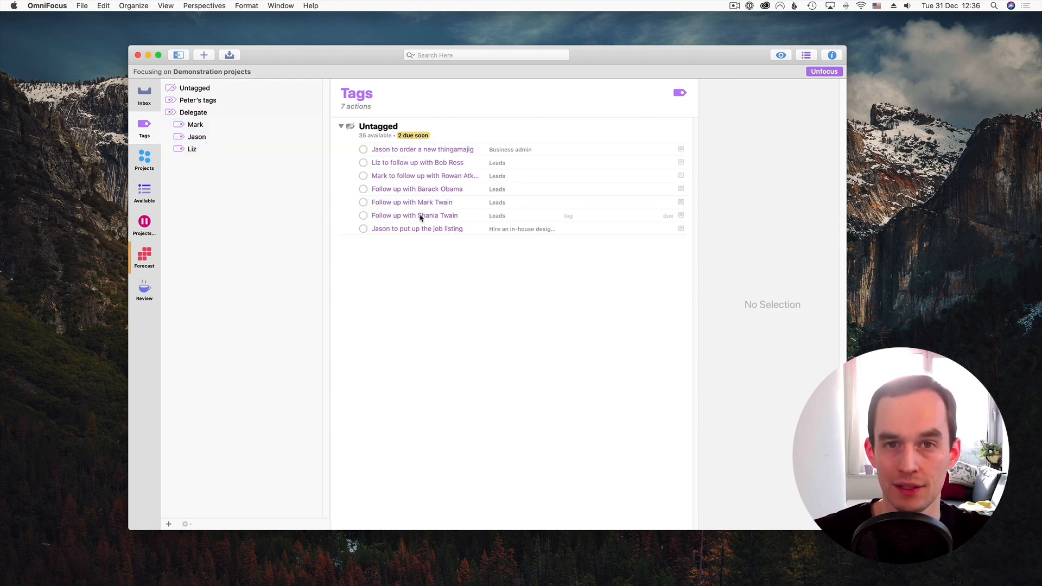
{"action": "left_click", "coordinate": [193, 114]}
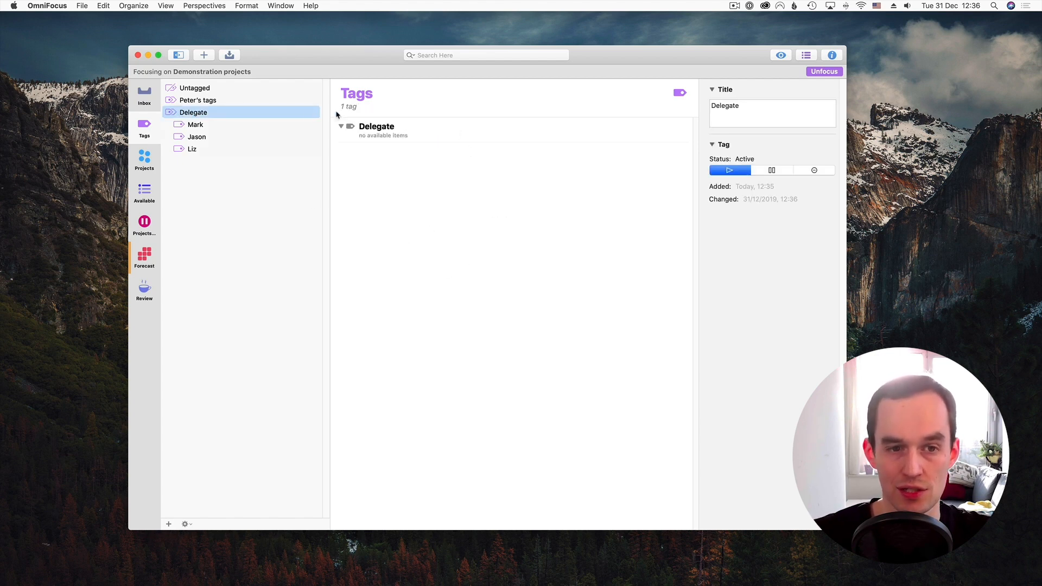
{"action": "left_click", "coordinate": [256, 128]}
{"action": "left_click", "coordinate": [250, 139]}
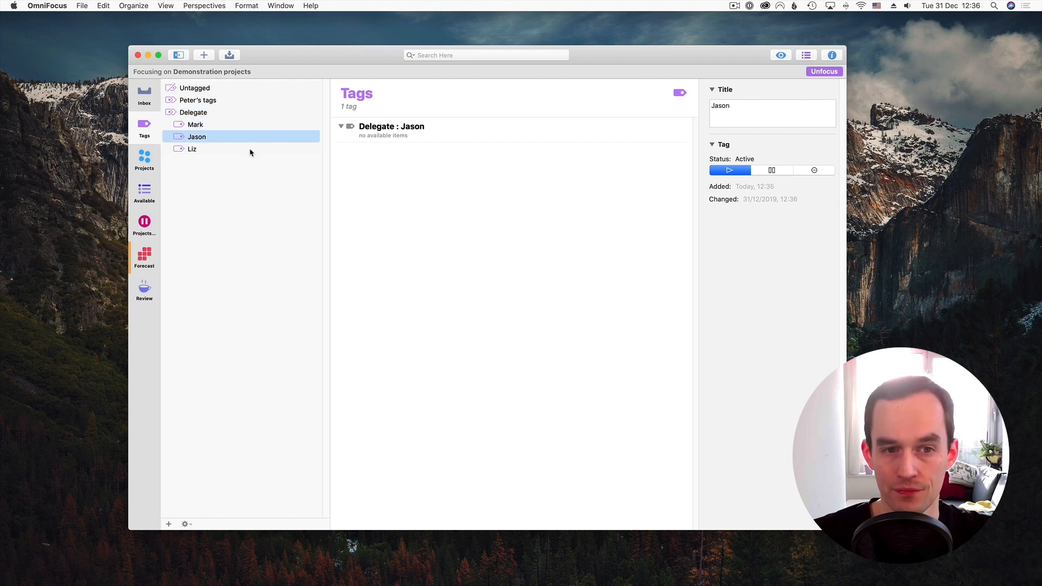
{"action": "left_click", "coordinate": [250, 151]}
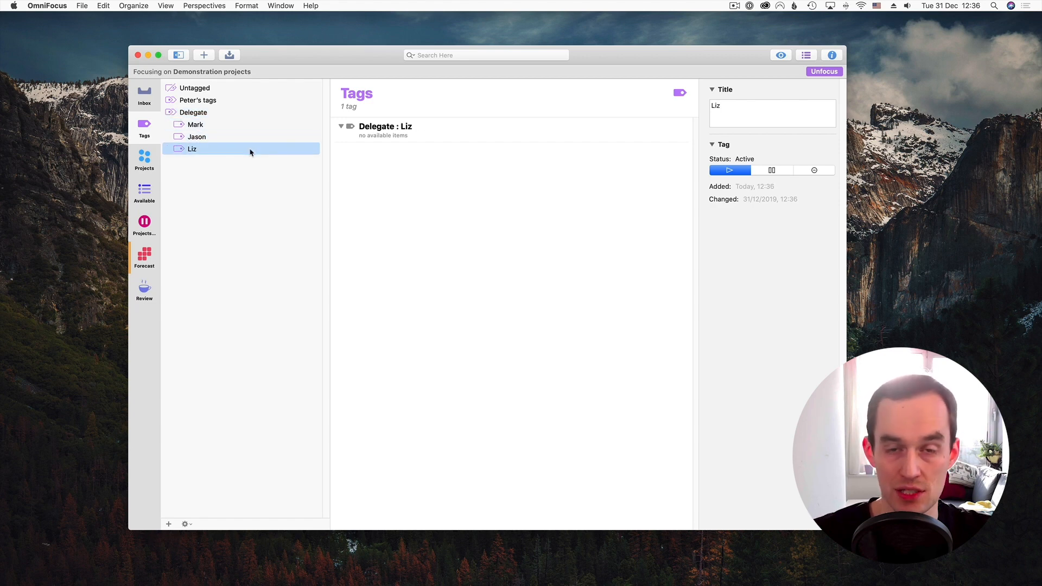
- Tag the job listing action in the Hire an in-house designer project with the Delegate tag of the team member it names
{"action": "left_click", "coordinate": [145, 160]}
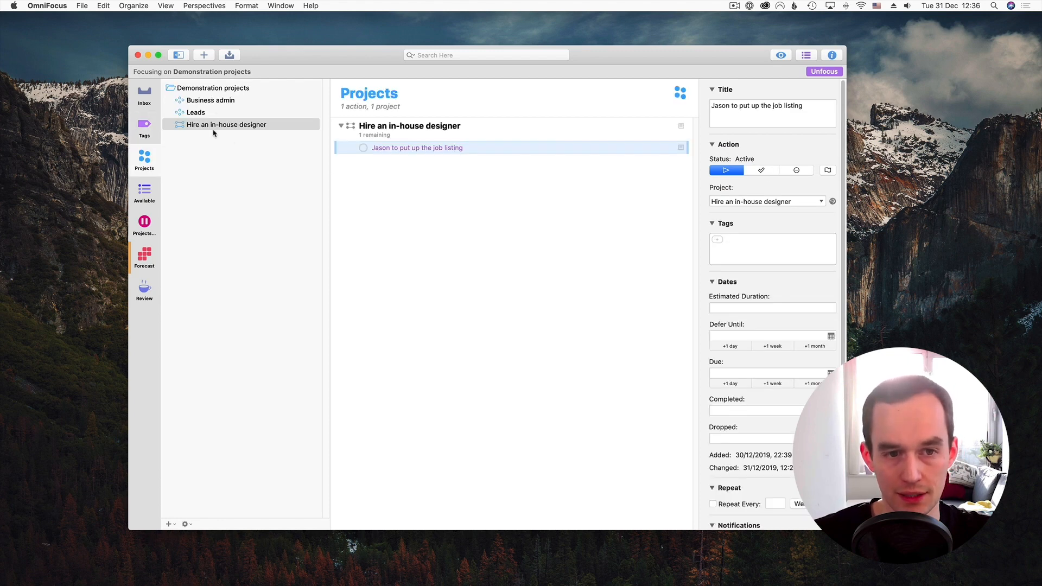
{"action": "left_click", "coordinate": [564, 153]}
{"action": "type", "text": "Jason"}
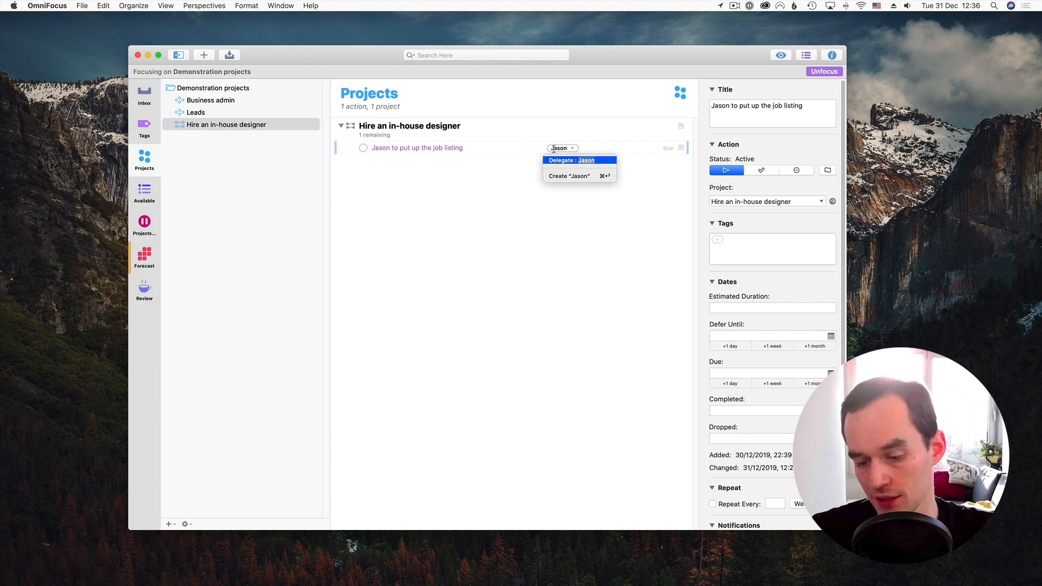
{"action": "key", "text": "Return"}
{"action": "key", "text": "Escape"}
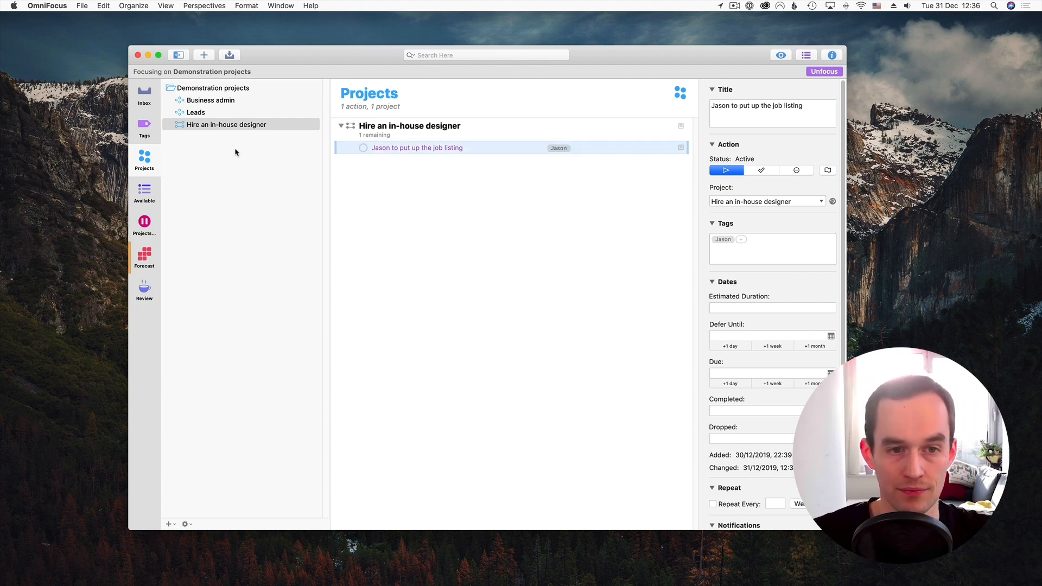
- Tag the first follow-up action in the Leads project with the Delegate tag of the team member it names
{"action": "left_click", "coordinate": [220, 114]}
{"action": "left_click", "coordinate": [482, 153]}
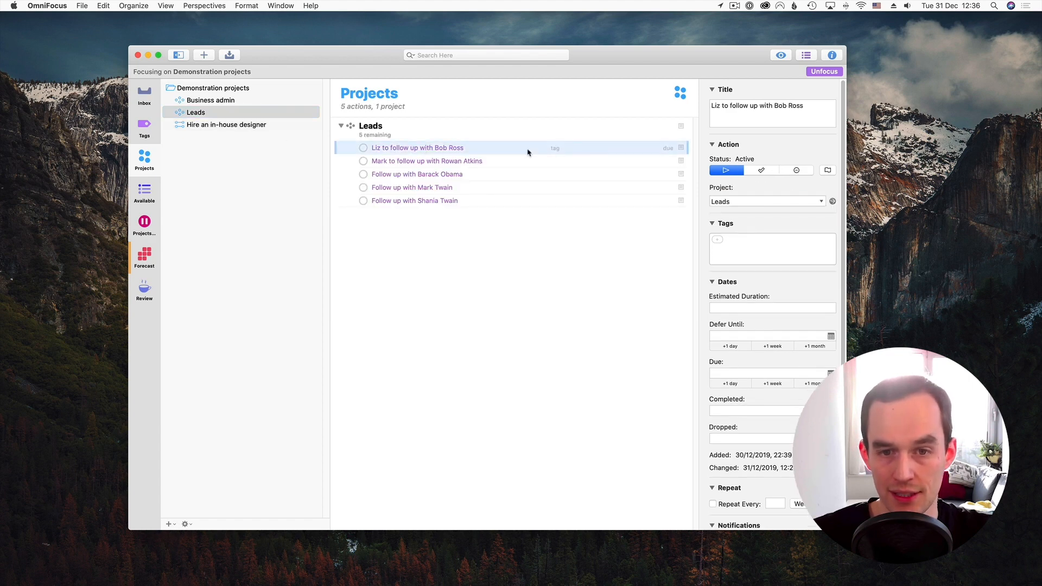
{"action": "left_click", "coordinate": [553, 149]}
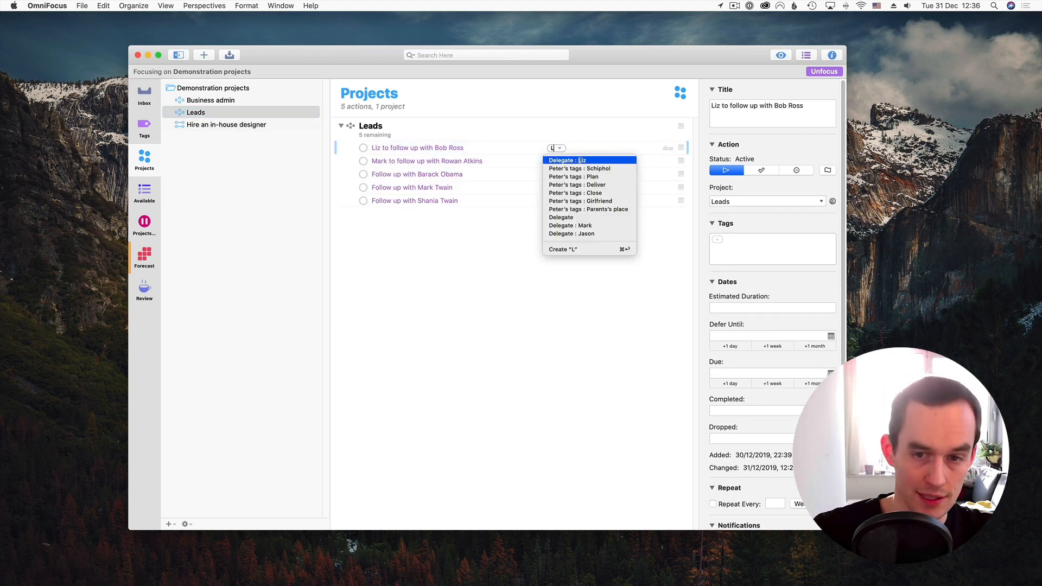
{"action": "type", "text": "Liz"}
{"action": "key", "text": "Return"}
- Tag the second follow-up action in the Leads project with the Delegate tag of its assigned team member
{"action": "left_click", "coordinate": [521, 161]}
{"action": "left_click", "coordinate": [555, 161]}
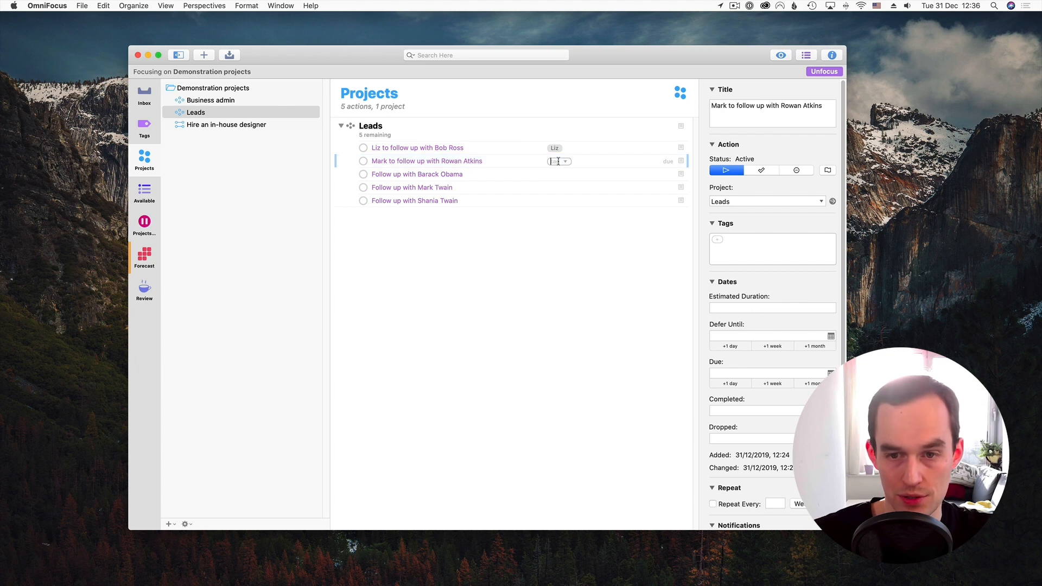
{"action": "type", "text": "Mark"}
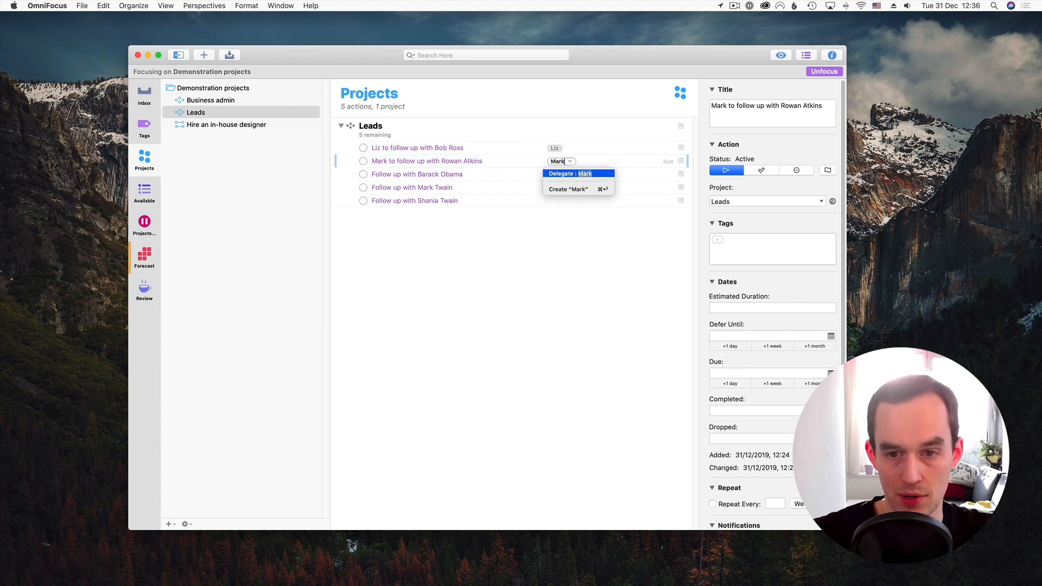
{"action": "key", "text": "Return"}
{"action": "key", "text": "Escape"}
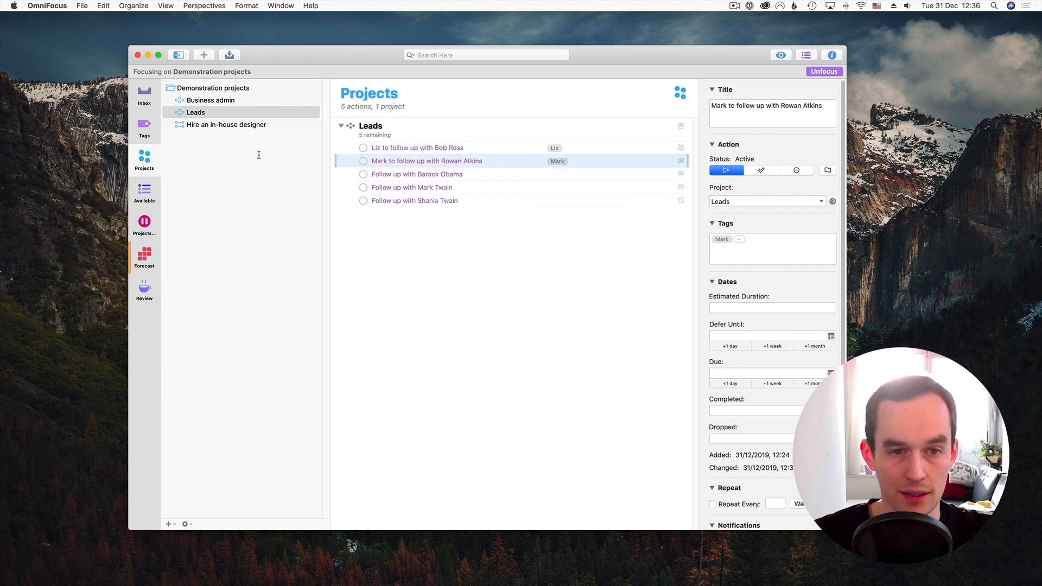
- Tag the thingamajig order action in the Business admin project with the Delegate tag of the team member it names
{"action": "left_click", "coordinate": [417, 175]}
{"action": "left_click", "coordinate": [422, 187]}
{"action": "left_click", "coordinate": [423, 201]}
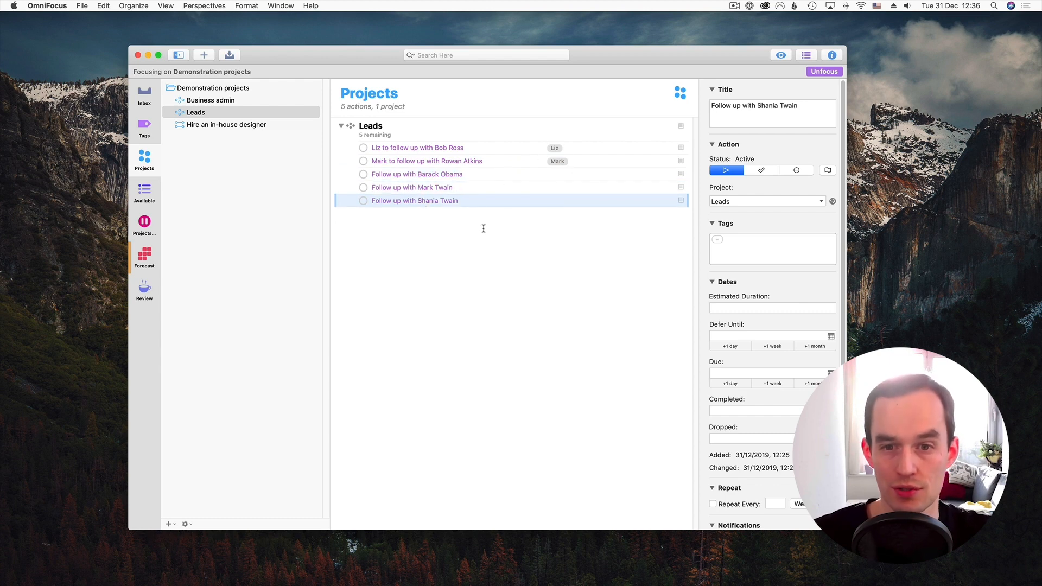
{"action": "left_click", "coordinate": [224, 100]}
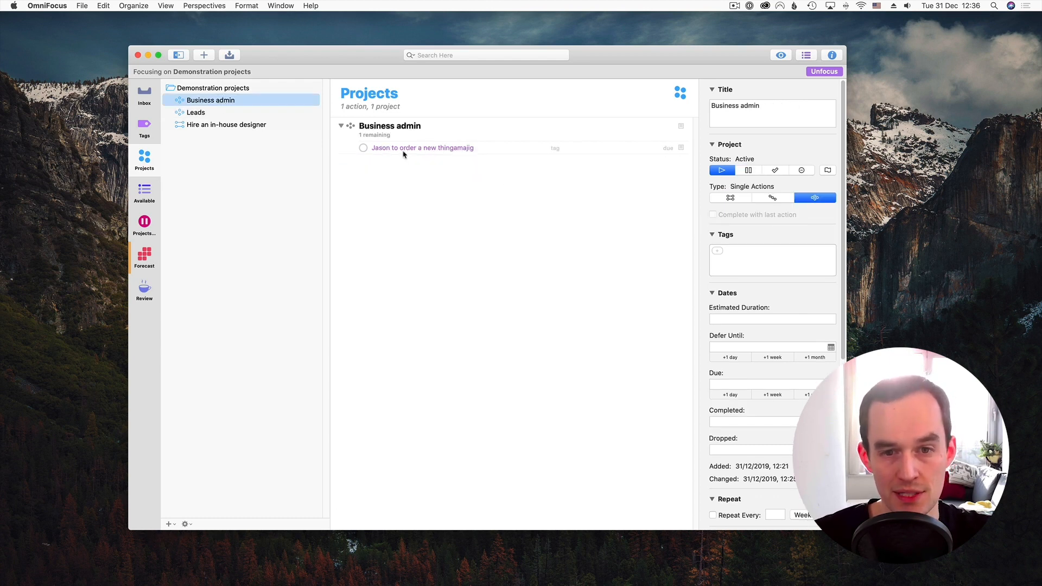
{"action": "left_click", "coordinate": [441, 150]}
{"action": "left_click", "coordinate": [556, 152]}
{"action": "type", "text": "Jas"}
{"action": "key", "text": "Return"}
{"action": "left_click", "coordinate": [485, 246]}
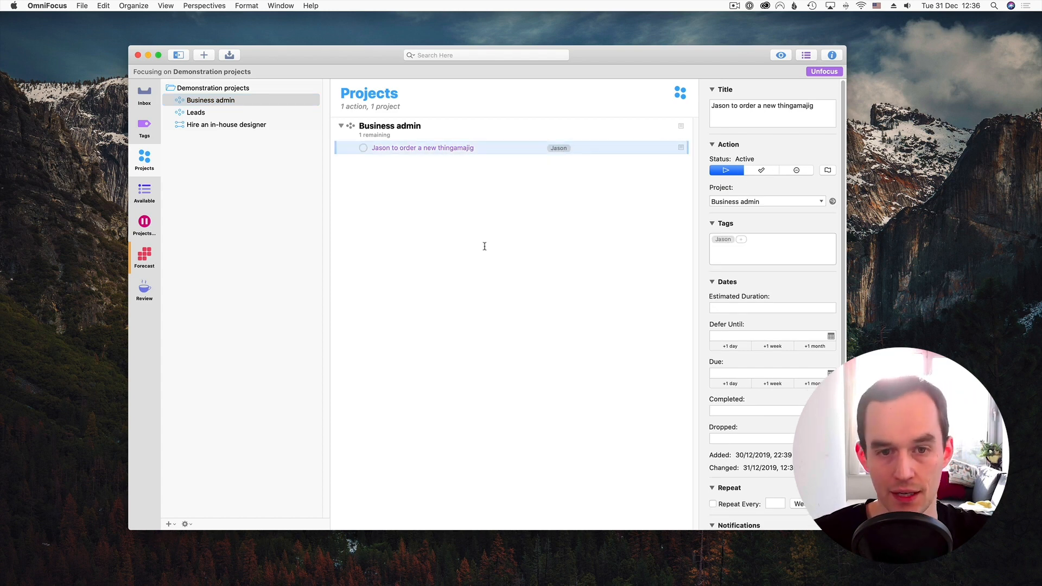
- Review the actions grouped under the Delegate tag and compare them with the Available perspective
{"action": "left_click", "coordinate": [144, 129]}
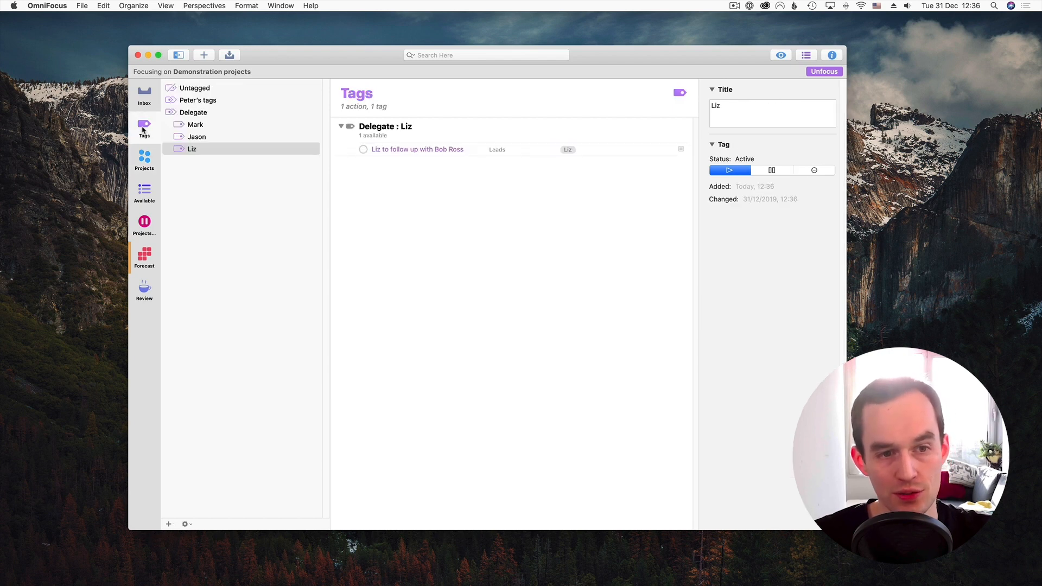
{"action": "left_click", "coordinate": [206, 115]}
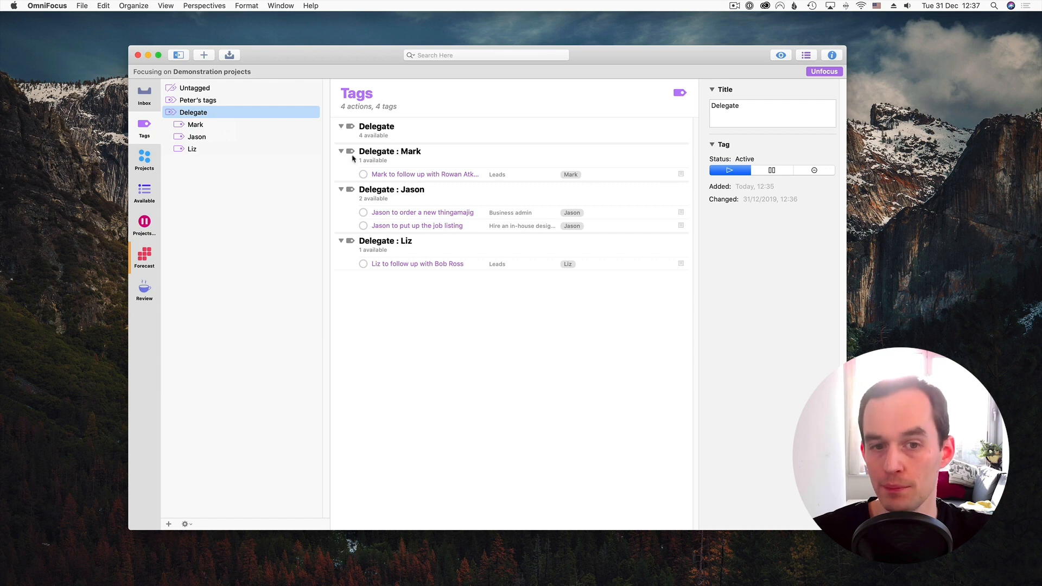
{"action": "left_click", "coordinate": [419, 177]}
{"action": "key", "text": "Down"}
{"action": "key", "text": "Down"}
{"action": "key", "text": "Down"}
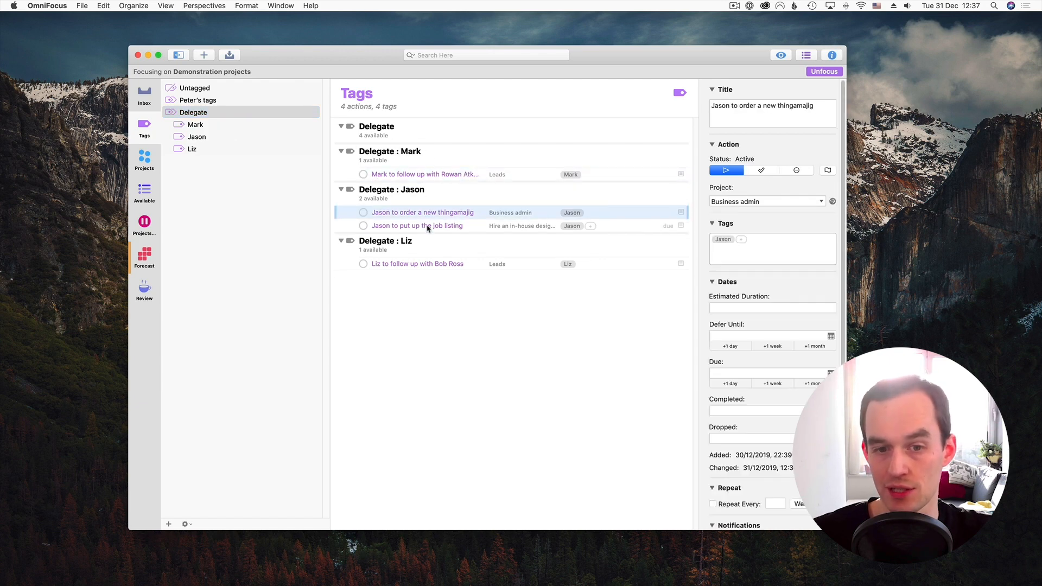
{"action": "left_click", "coordinate": [476, 322]}
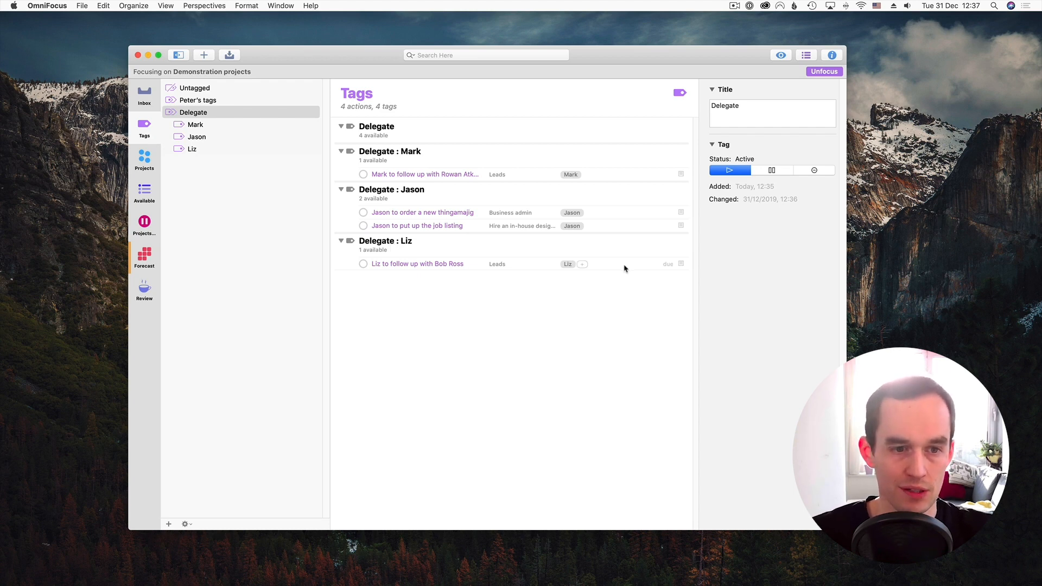
{"action": "left_click", "coordinate": [144, 193]}
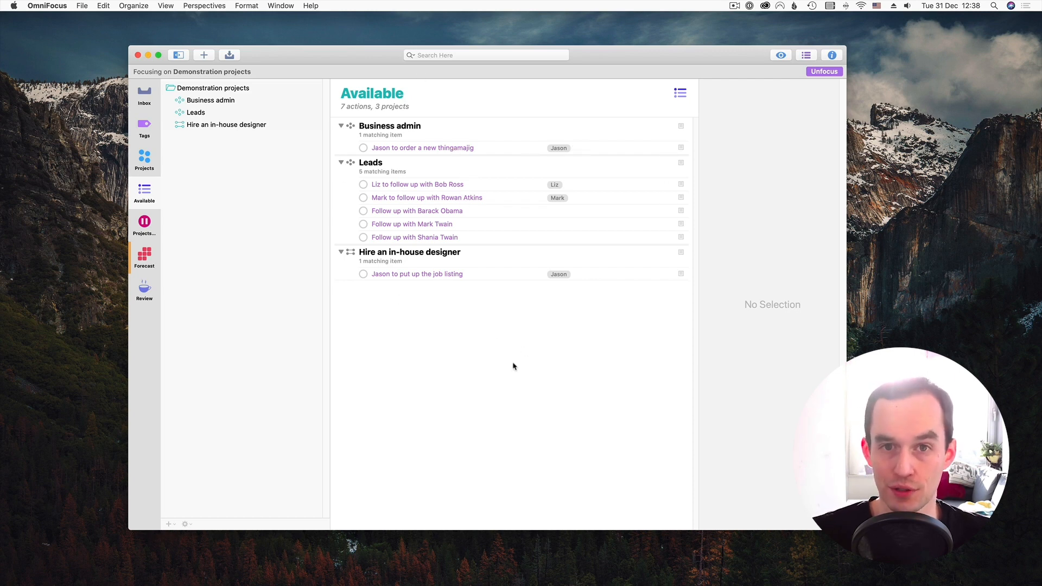
- Set the Delegate tag's status to On Hold and check the actions in the Business admin and Leads projects
{"action": "left_click", "coordinate": [145, 130]}
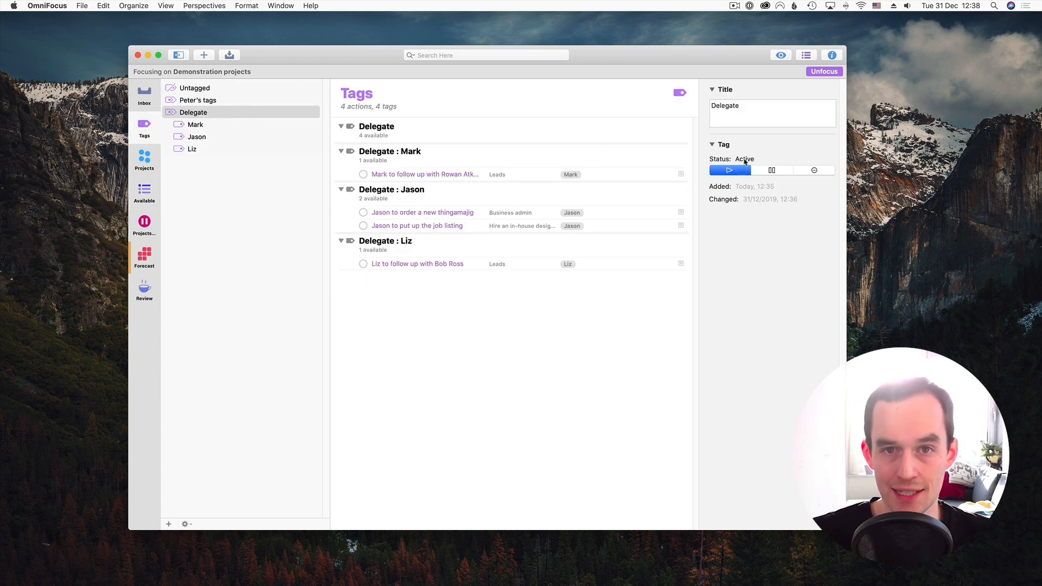
{"action": "left_click", "coordinate": [772, 170]}
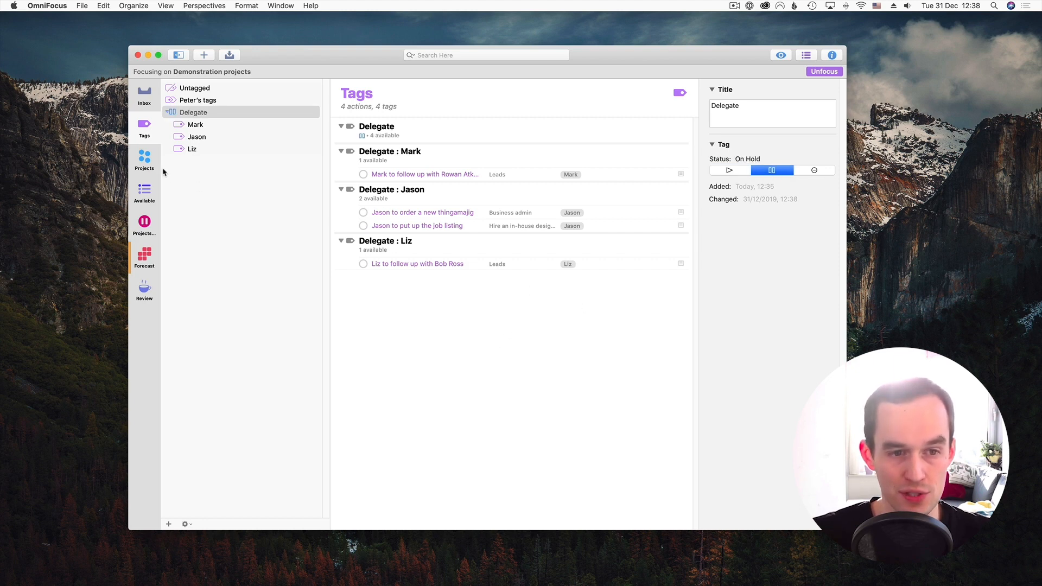
{"action": "left_click", "coordinate": [142, 161]}
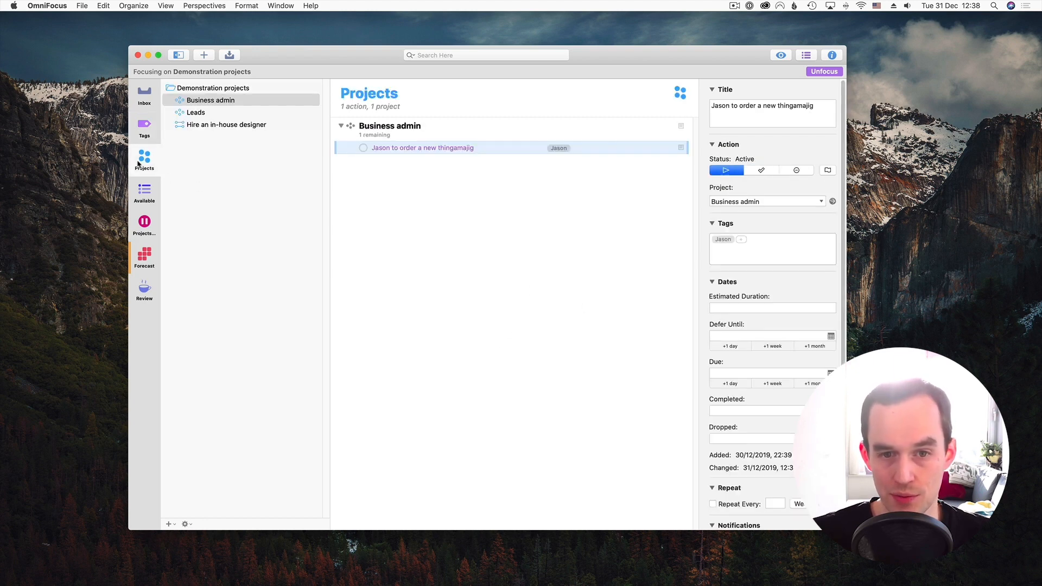
{"action": "left_click", "coordinate": [452, 194]}
{"action": "left_click", "coordinate": [213, 114]}
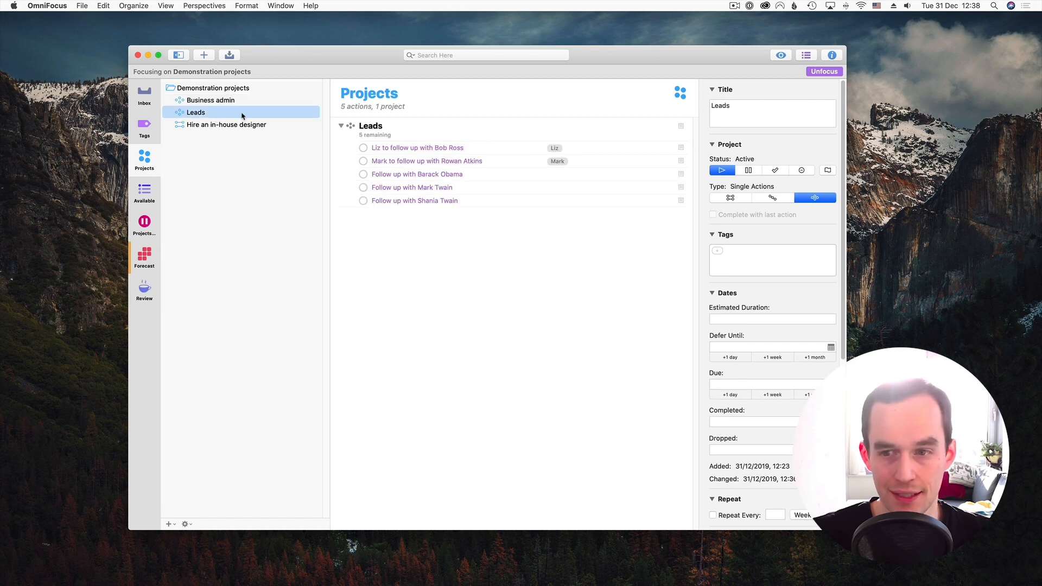
- Set the status of all three team-member tags nested under Delegate to On Hold
{"action": "left_click", "coordinate": [144, 131]}
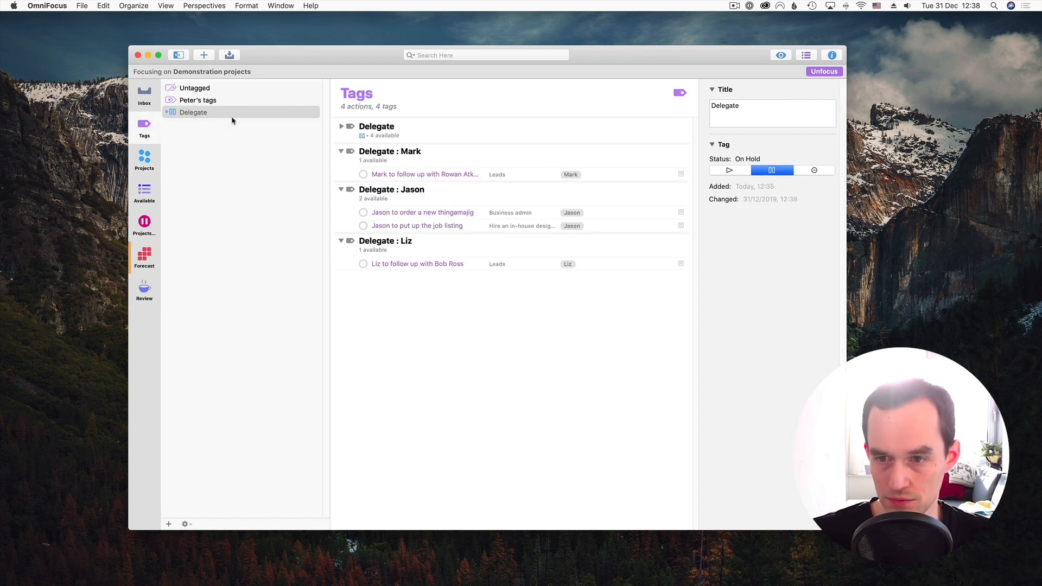
{"action": "left_click", "coordinate": [167, 111]}
{"action": "left_click", "coordinate": [203, 125]}
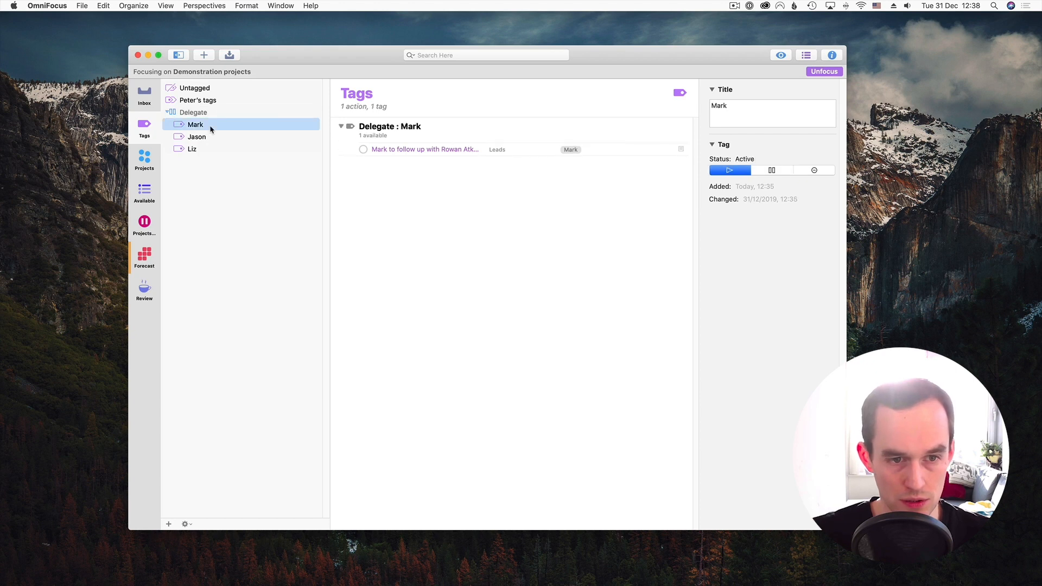
{"action": "left_click", "coordinate": [210, 149], "text": "shift"}
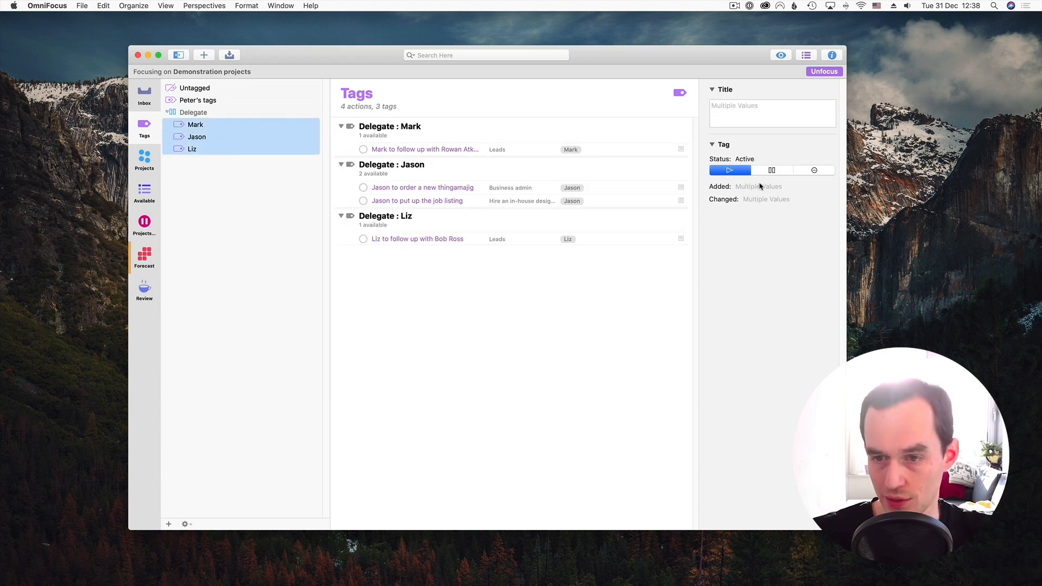
{"action": "left_click", "coordinate": [773, 171]}
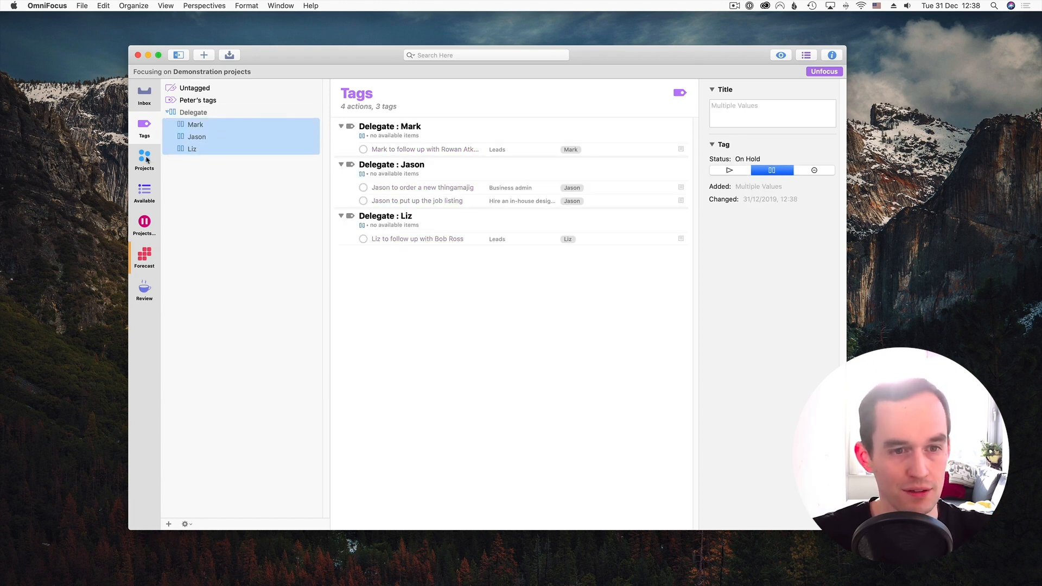
- Check the actions under the on-hold team-member tags, in the Leads project and in the Available perspective
{"action": "left_click", "coordinate": [235, 126]}
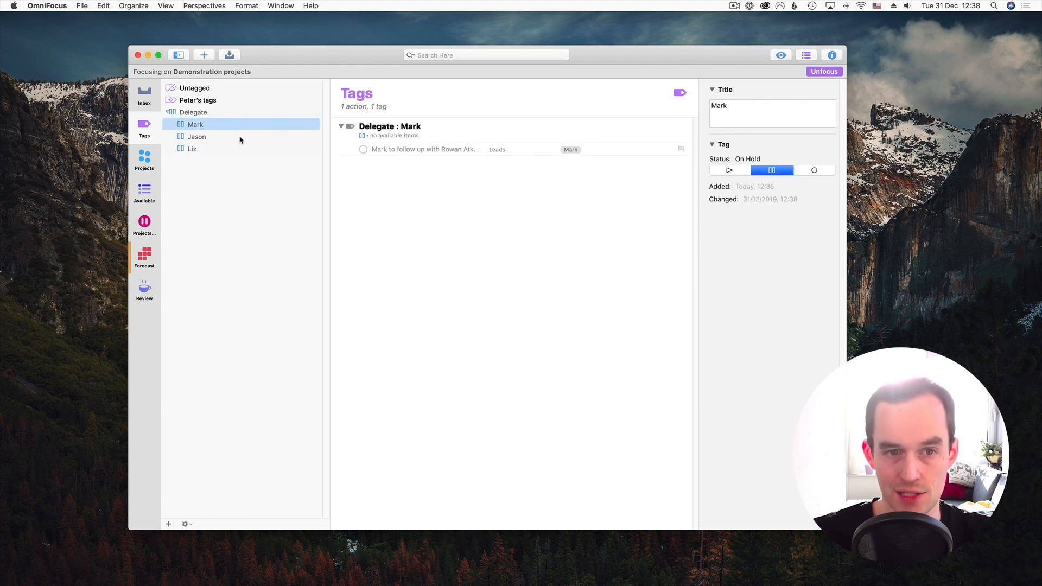
{"action": "left_click", "coordinate": [198, 137]}
{"action": "left_click", "coordinate": [221, 150]}
{"action": "left_click", "coordinate": [216, 128], "text": "shift"}
{"action": "left_click", "coordinate": [221, 184]}
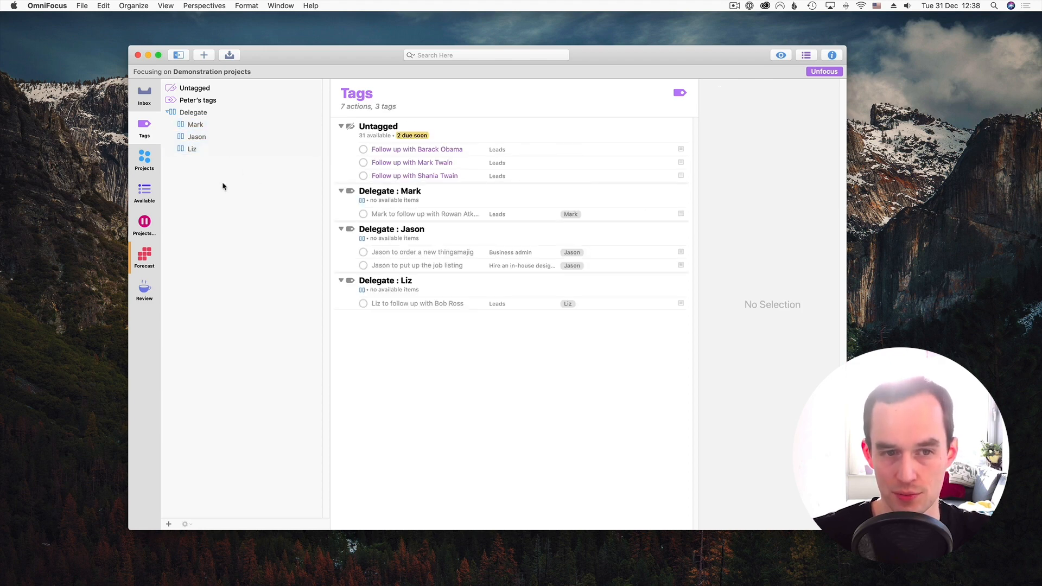
{"action": "left_click", "coordinate": [143, 159]}
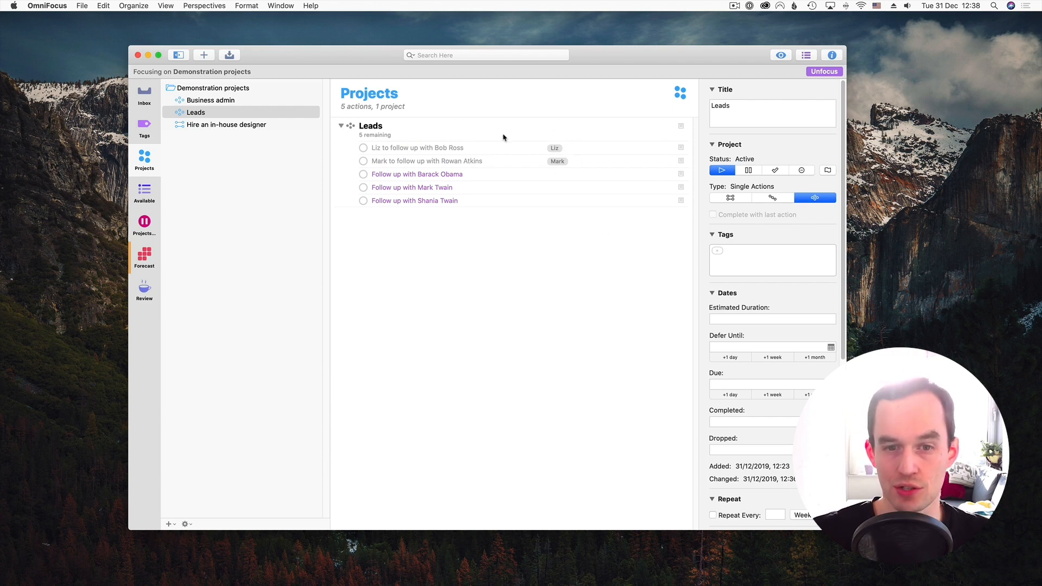
{"action": "left_click", "coordinate": [136, 138]}
{"action": "left_click", "coordinate": [237, 125]}
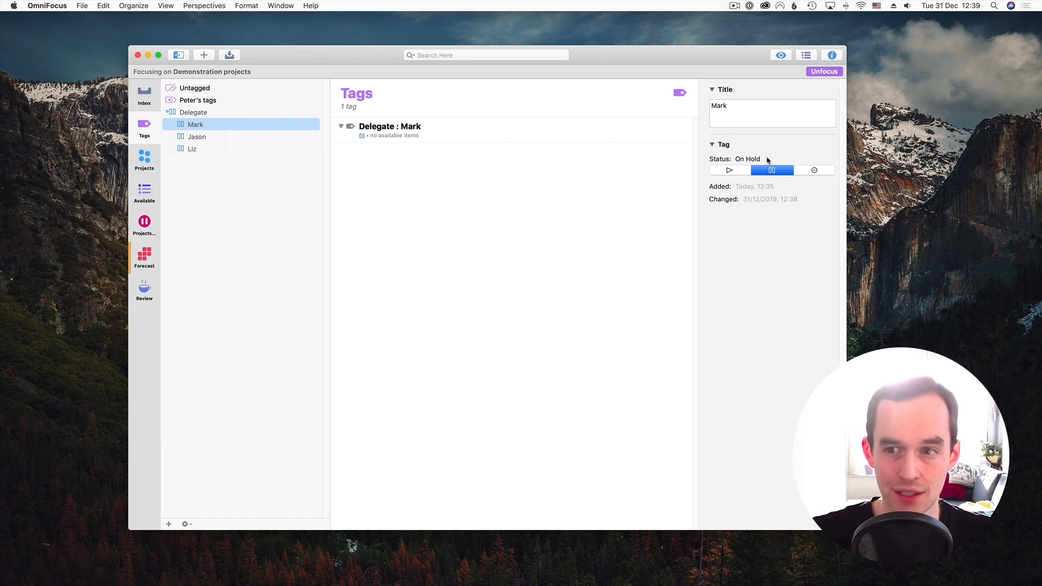
{"action": "left_click", "coordinate": [145, 160]}
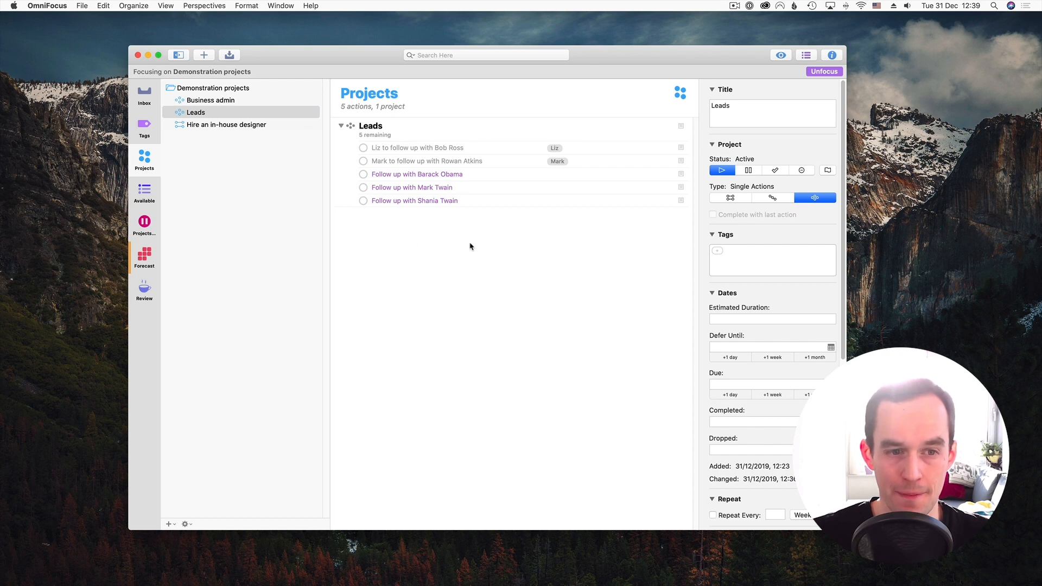
{"action": "key", "text": "super+4"}
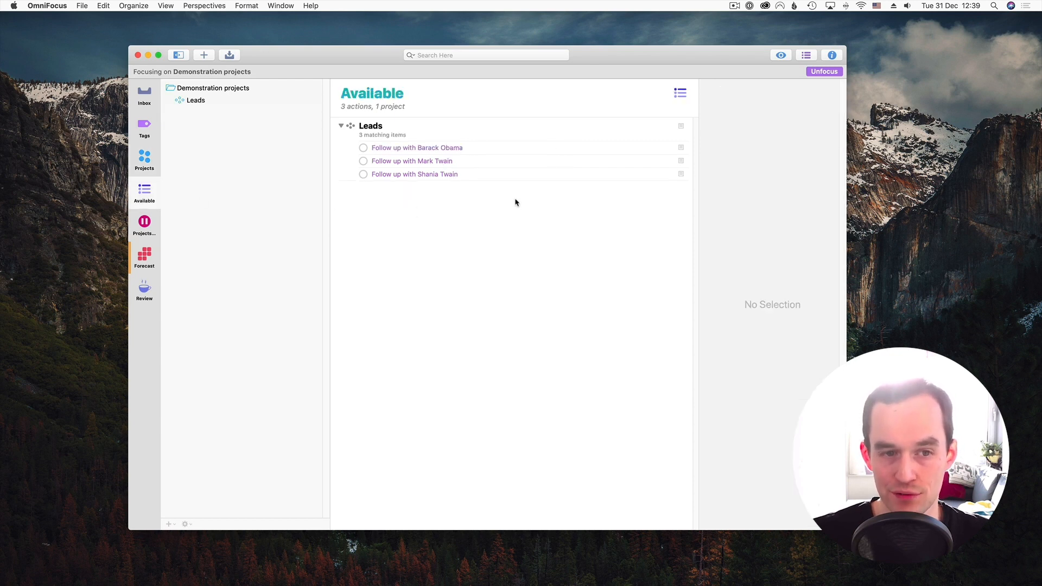
- Examine the filter rules of the Available perspective in the perspective settings
{"action": "left_click", "coordinate": [209, 7]}
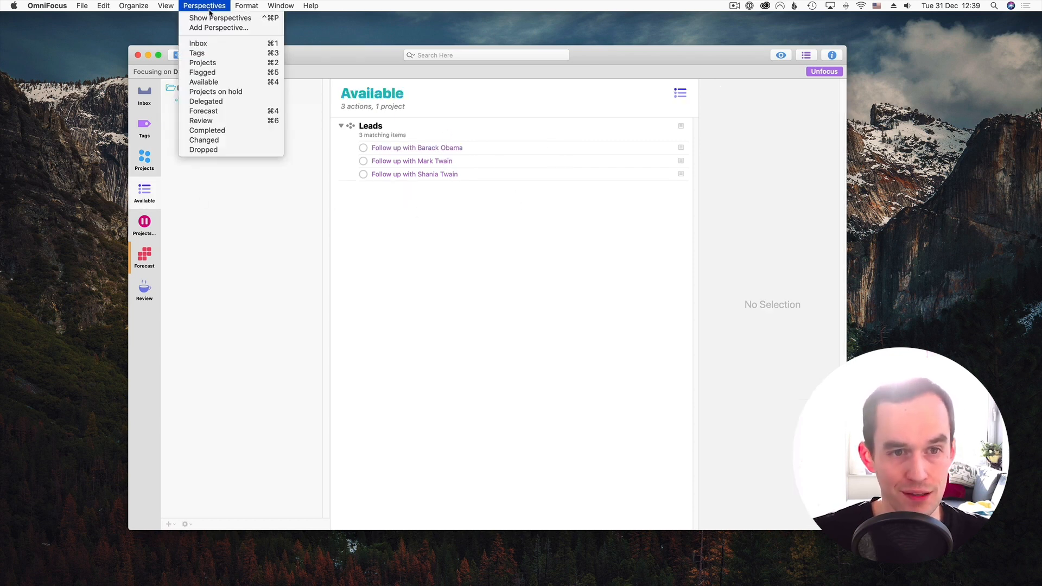
{"action": "left_click", "coordinate": [214, 18]}
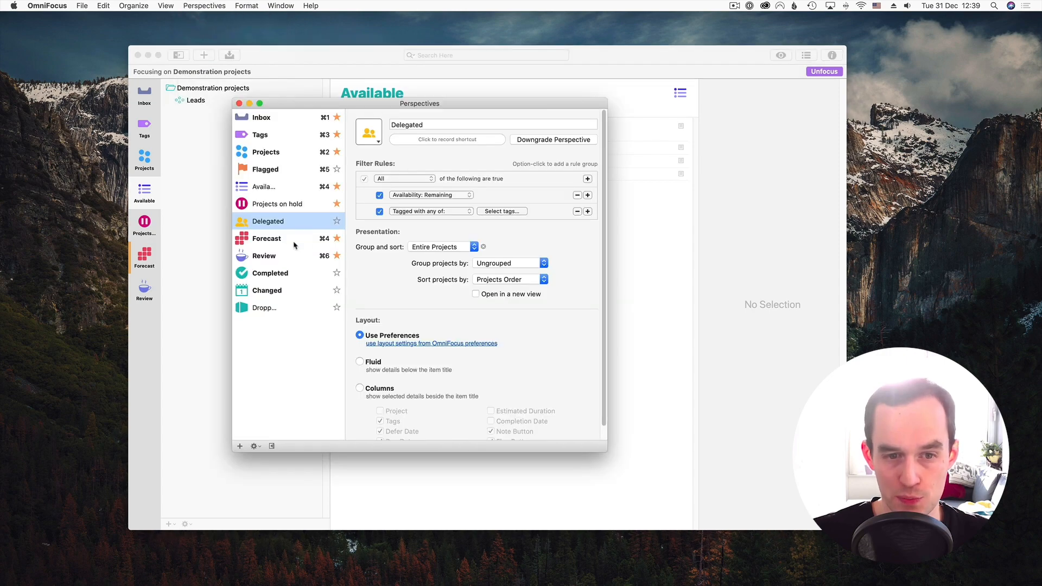
{"action": "left_click", "coordinate": [334, 185]}
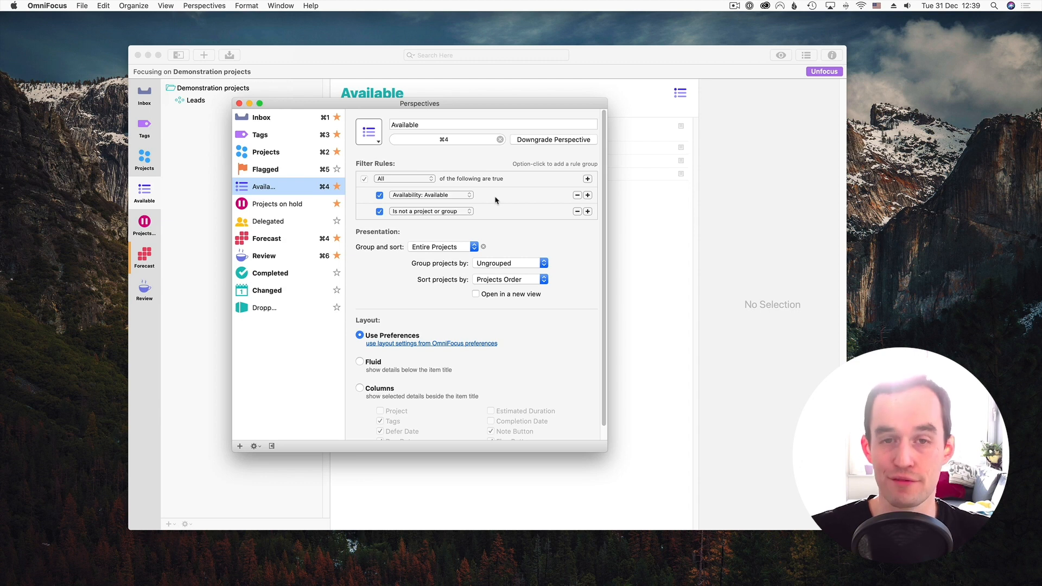
{"action": "left_click", "coordinate": [239, 104]}
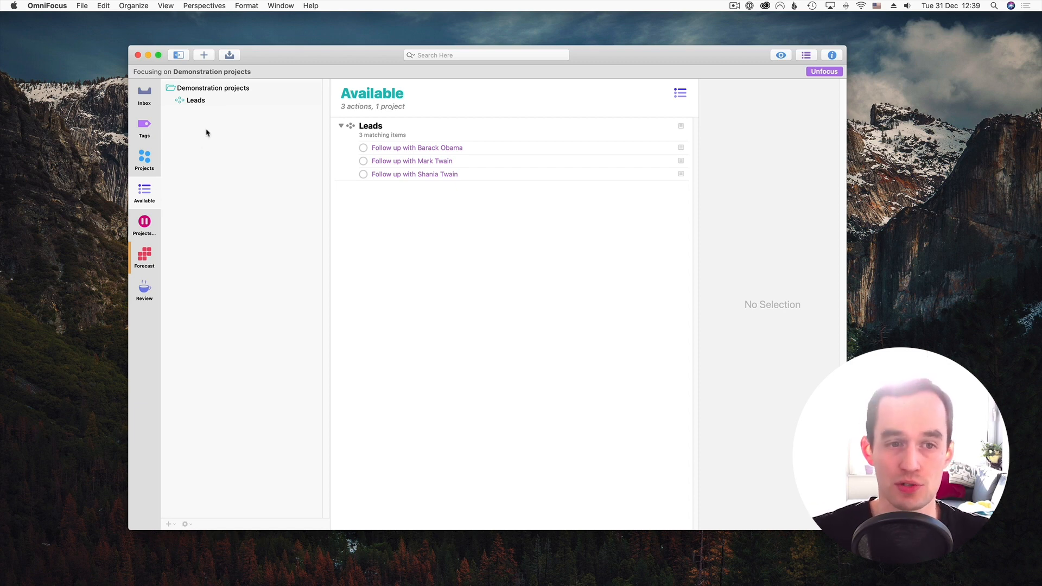
- Reopen the perspective settings and show the configuration of the Delegated perspective
{"action": "left_click", "coordinate": [190, 6]}
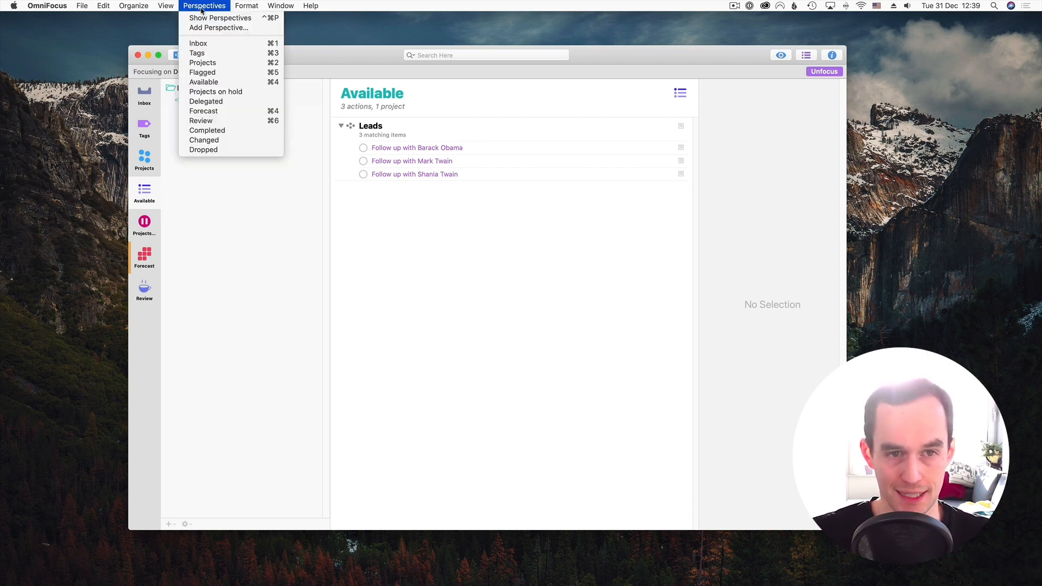
{"action": "left_click", "coordinate": [211, 14]}
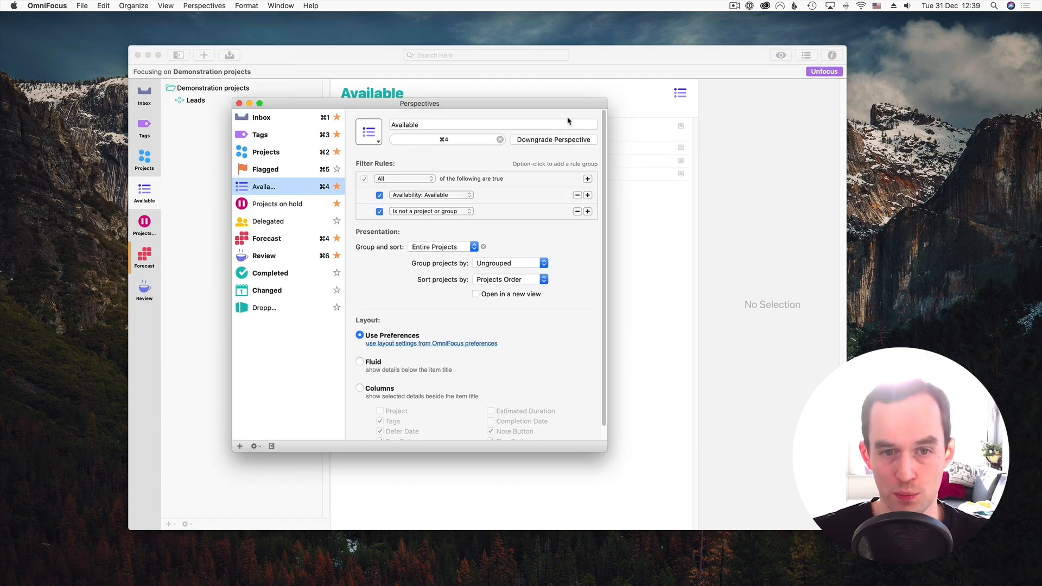
{"action": "left_click_drag", "start_coordinate": [531, 105], "coordinate": [568, 66]}
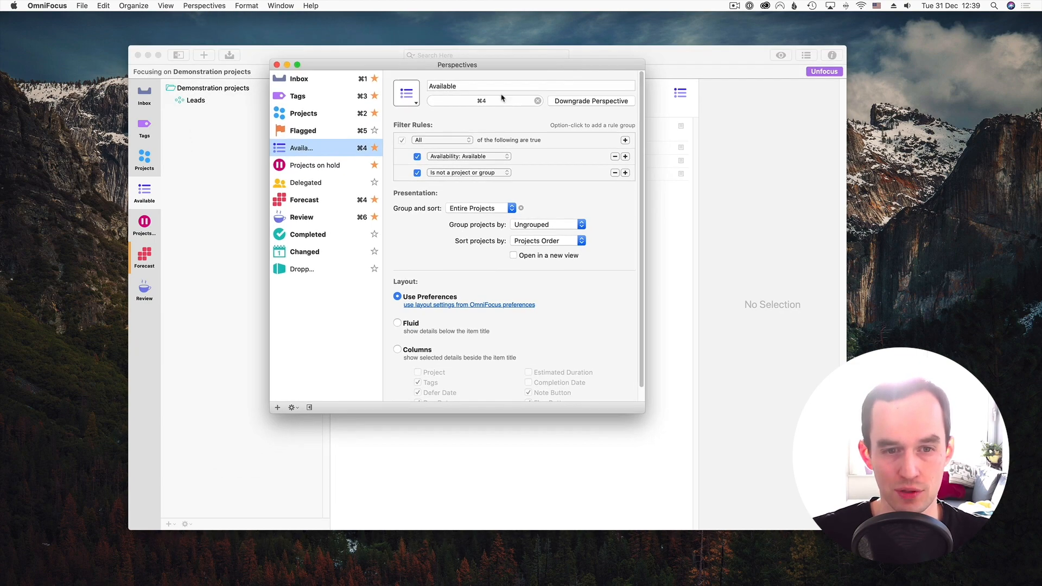
{"action": "left_click", "coordinate": [303, 185]}
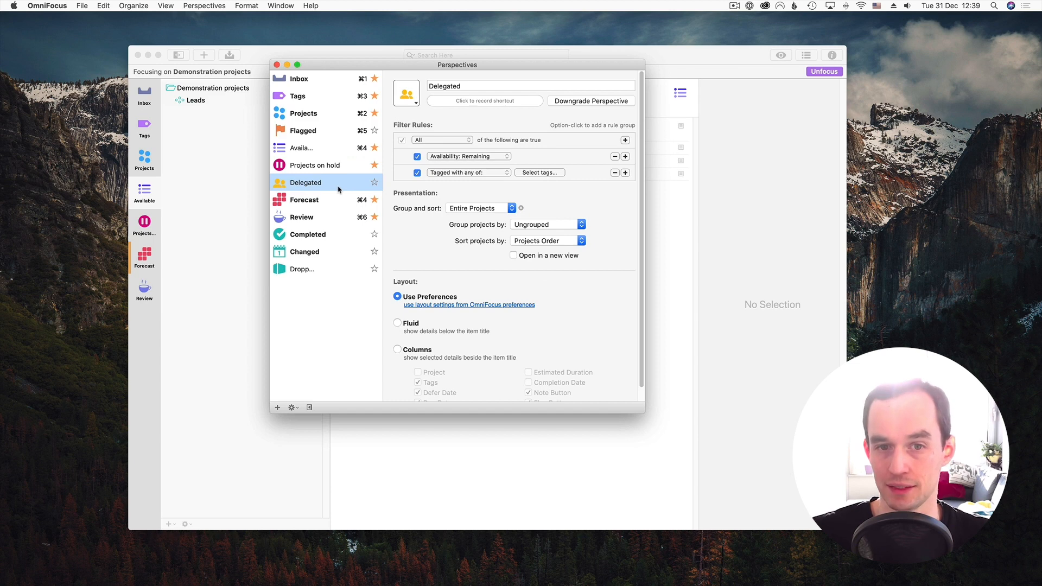
- Browse the custom icon files for the Delegated perspective without choosing one
{"action": "left_click", "coordinate": [416, 104]}
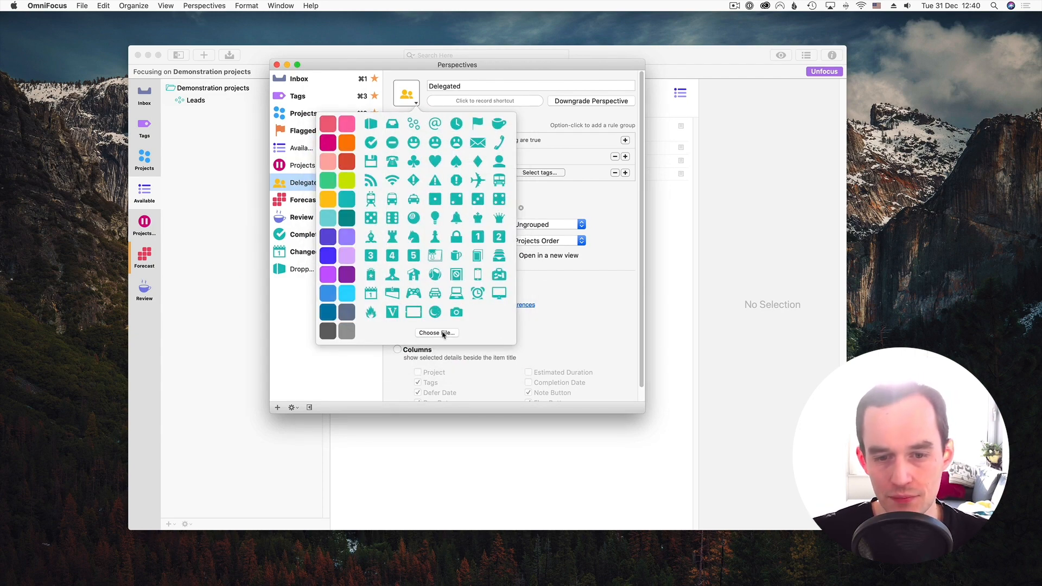
{"action": "left_click", "coordinate": [443, 335]}
{"action": "scroll", "coordinate": [445, 184], "scroll_direction": "up", "scroll_amount": 15}
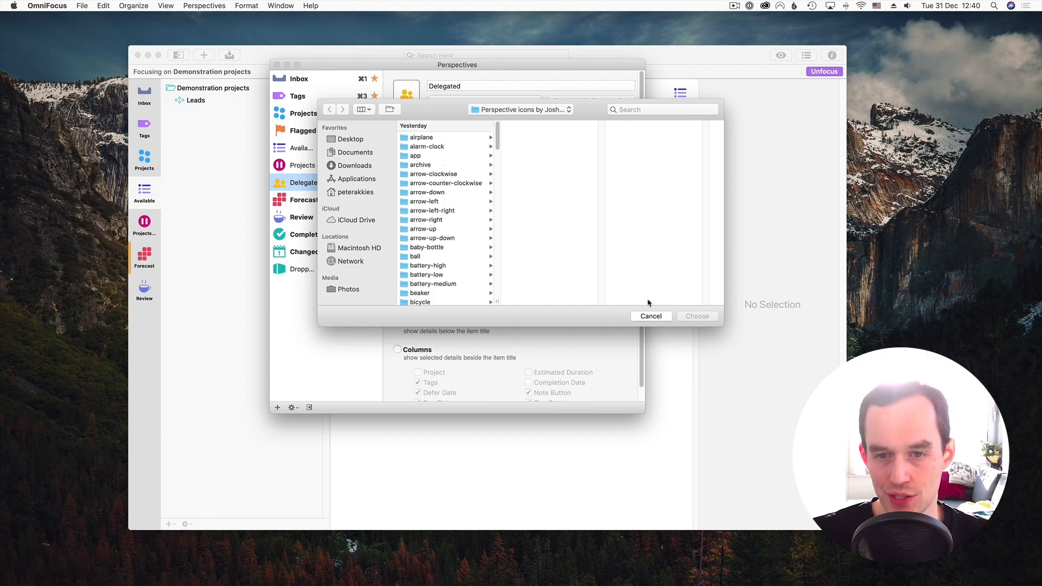
{"action": "left_click", "coordinate": [651, 316]}
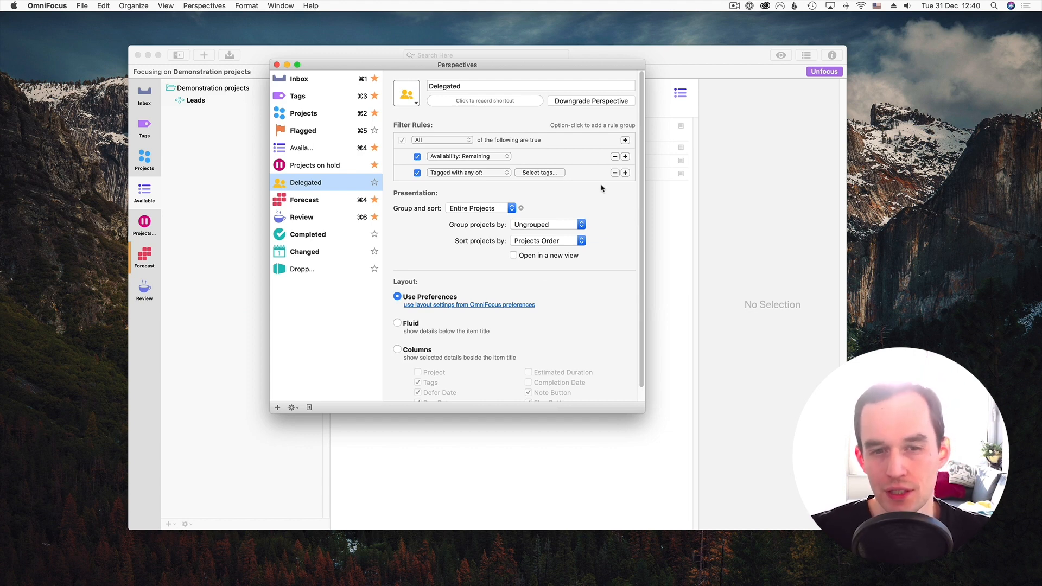
- Set the Delegated perspective's tag rule to match actions tagged with any of the Delegate tags
{"action": "left_click", "coordinate": [486, 86]}
{"action": "left_click", "coordinate": [486, 86]}
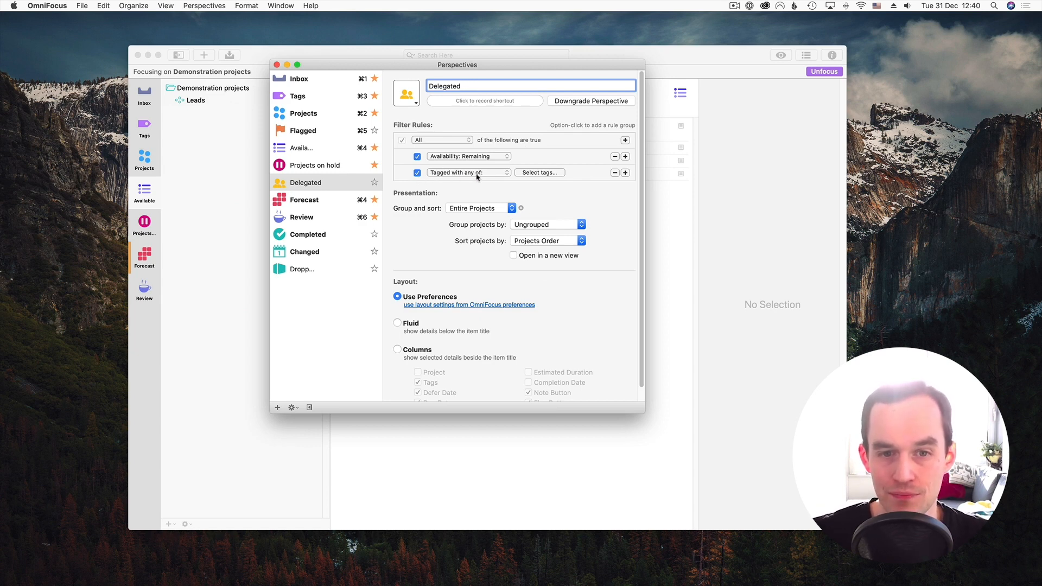
{"action": "left_click", "coordinate": [547, 174]}
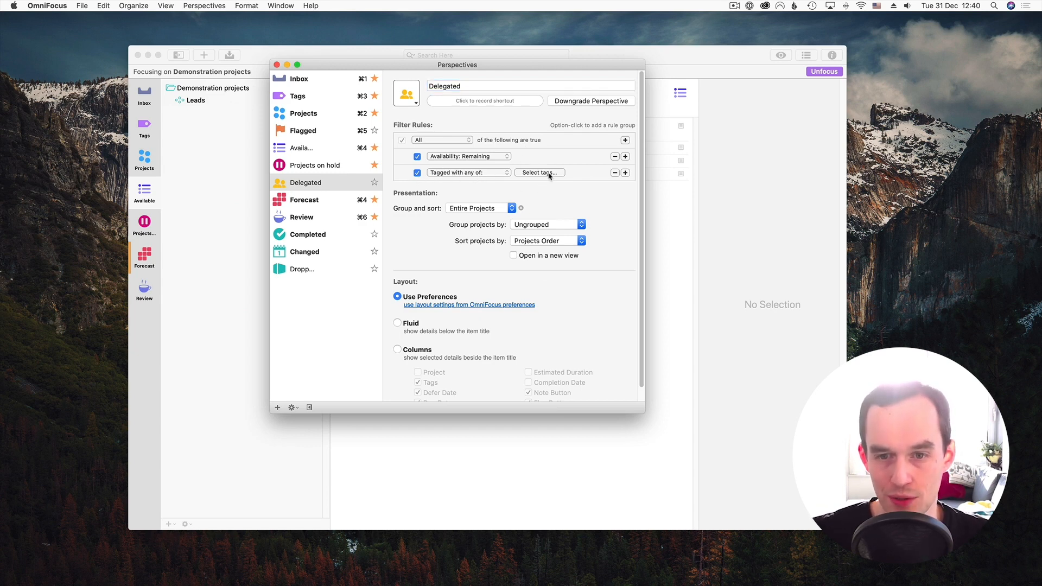
{"action": "type", "text": "d"}
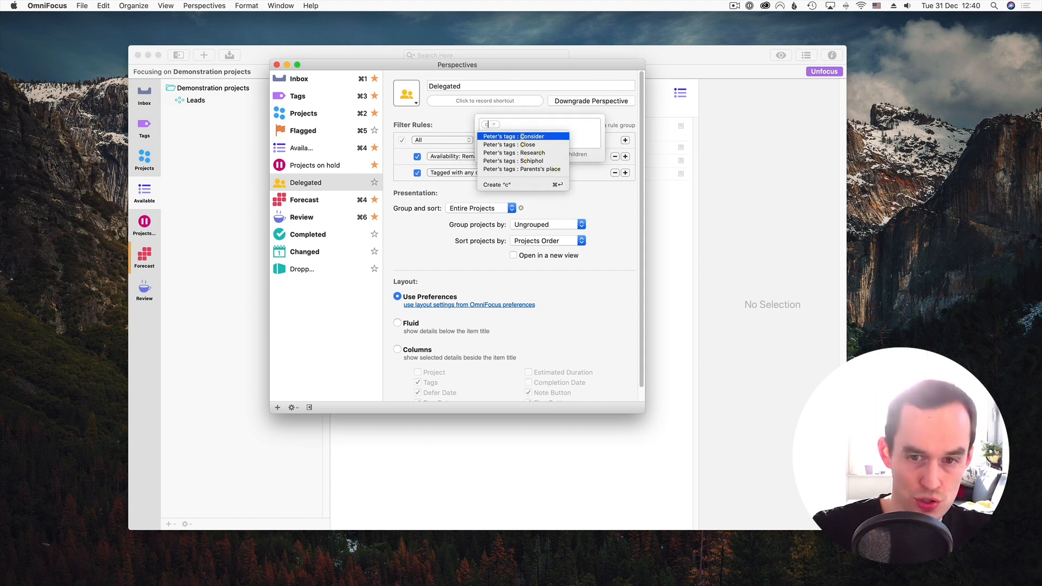
{"action": "type", "text": "elegated"}
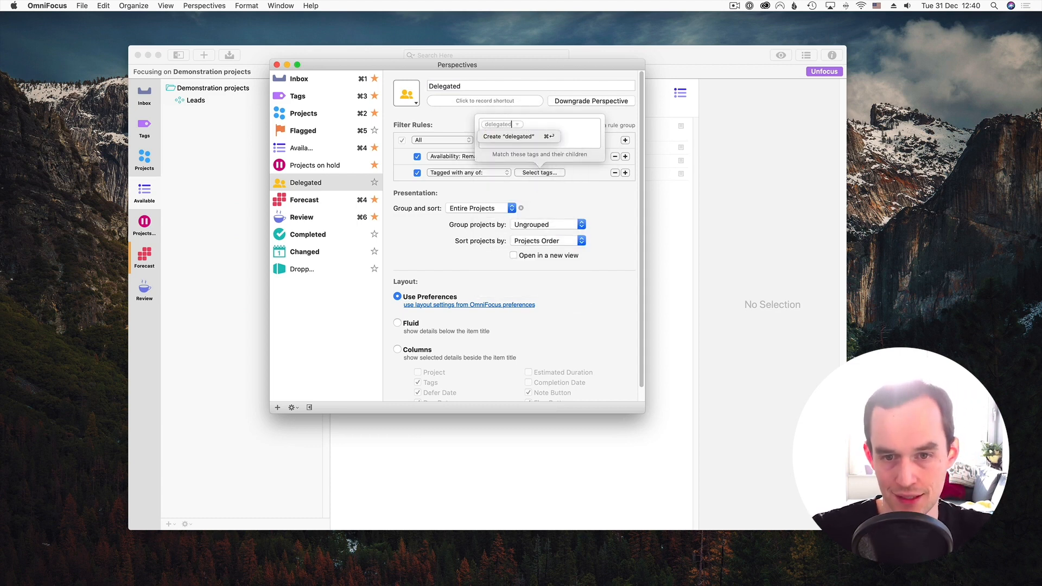
{"action": "key", "text": "BackSpace"}
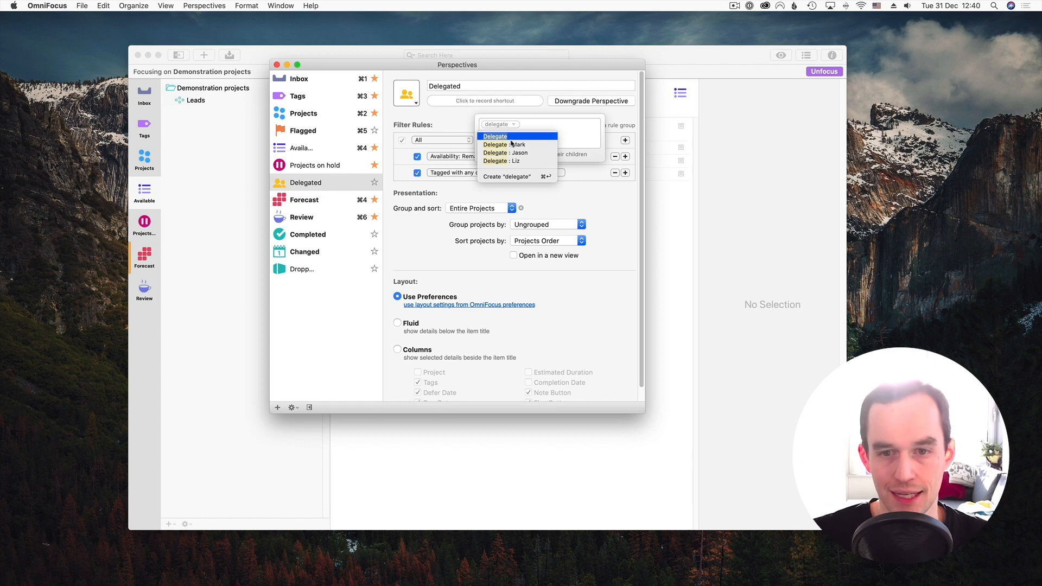
{"action": "left_click", "coordinate": [508, 139]}
{"action": "left_click", "coordinate": [585, 199]}
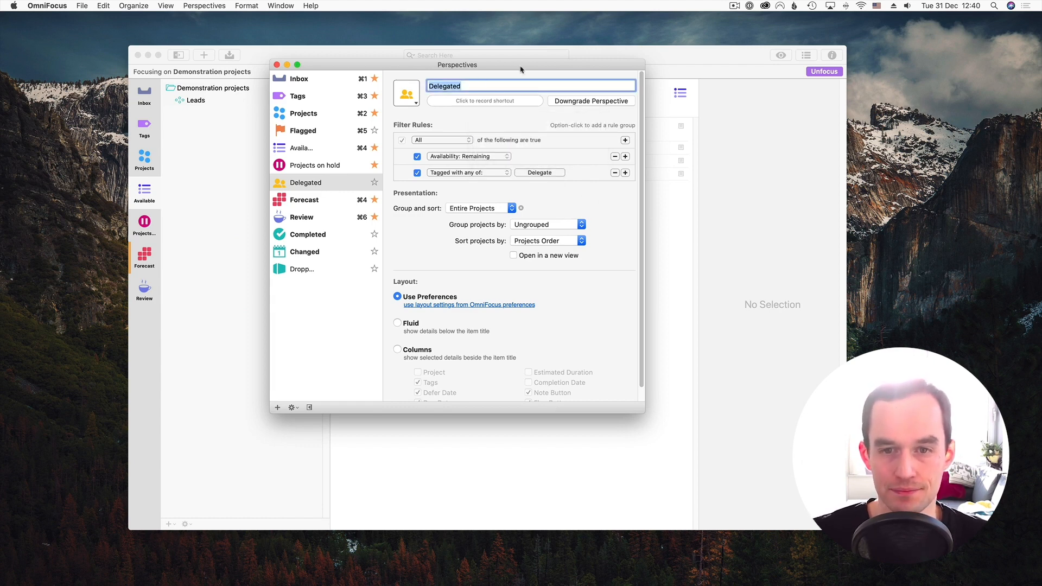
- Star the Delegated perspective as a favorite, and close the perspective settings to show that perspective
{"action": "left_click_drag", "start_coordinate": [544, 71], "coordinate": [862, 84]}
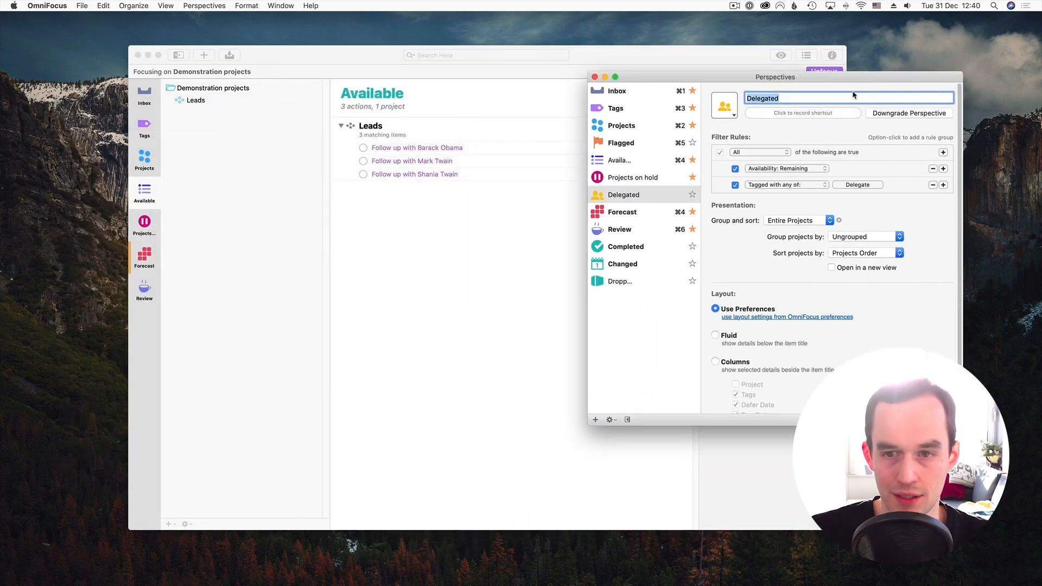
{"action": "left_click_drag", "start_coordinate": [729, 81], "coordinate": [443, 63]}
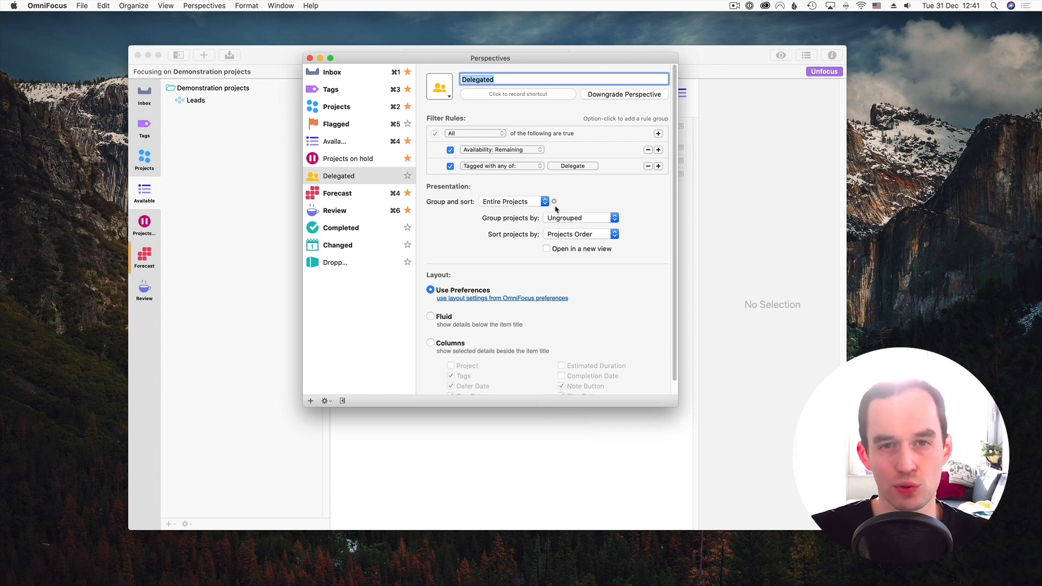
{"action": "left_click", "coordinate": [408, 177]}
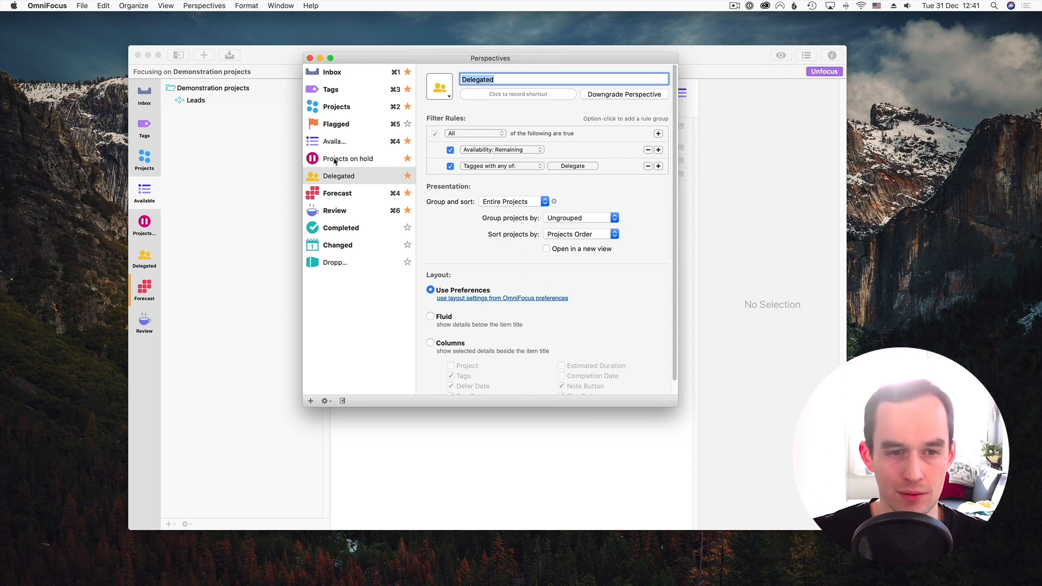
{"action": "left_click", "coordinate": [310, 59]}
{"action": "left_click", "coordinate": [144, 258]}
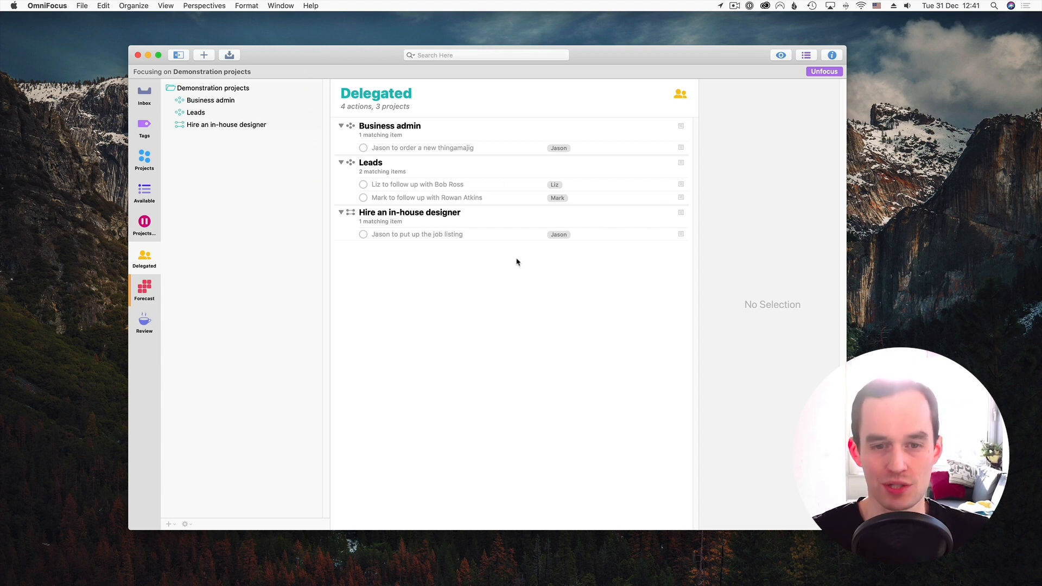
- Mark the delegated job listing action under Hire an in-house designer as complete, and undo the completion
{"action": "left_click", "coordinate": [486, 235]}
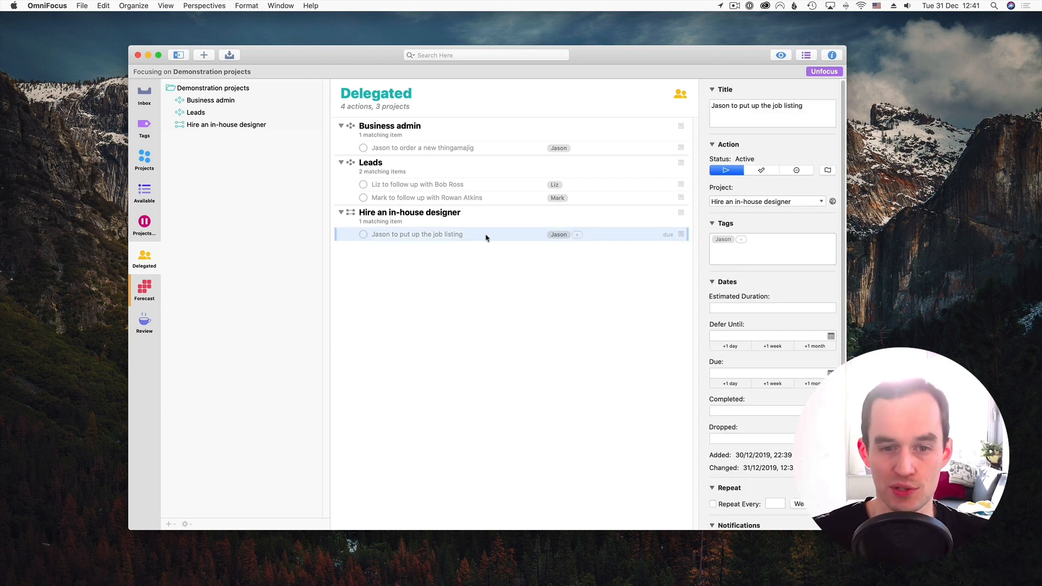
{"action": "left_click", "coordinate": [363, 235]}
{"action": "key", "text": "super+z"}
{"action": "left_click", "coordinate": [447, 235]}
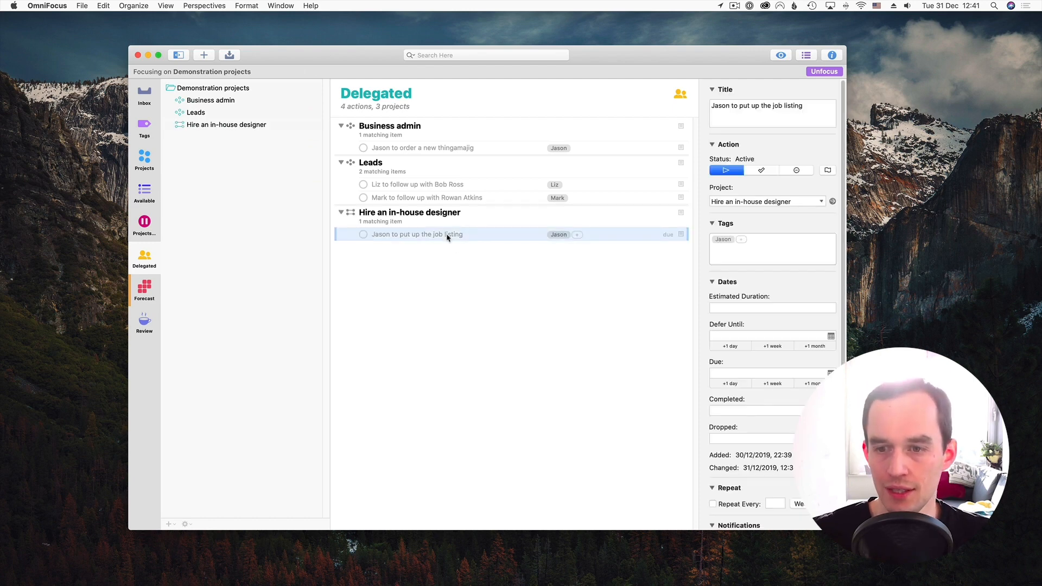
{"action": "left_click", "coordinate": [483, 288]}
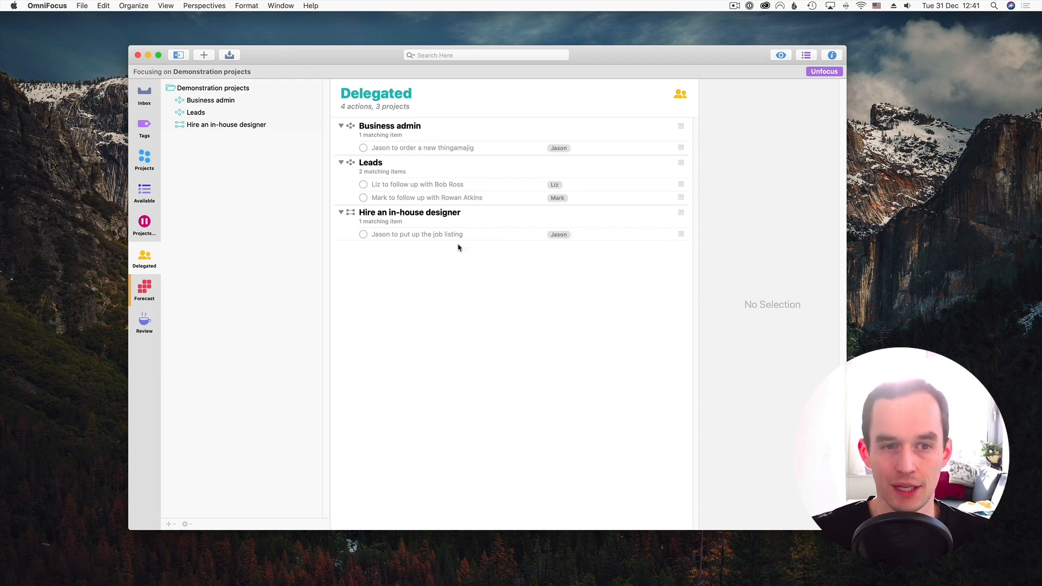
- Add an action to the Hire an in-house designer project for reviewing the team member's job listing
{"action": "left_click", "coordinate": [144, 157]}
{"action": "left_click", "coordinate": [219, 125]}
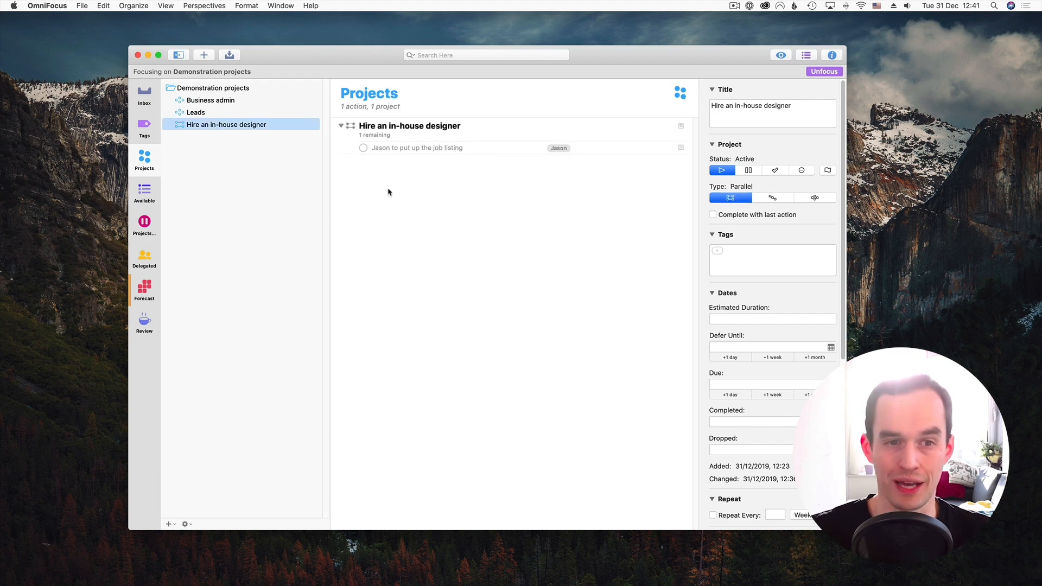
{"action": "left_click", "coordinate": [441, 154]}
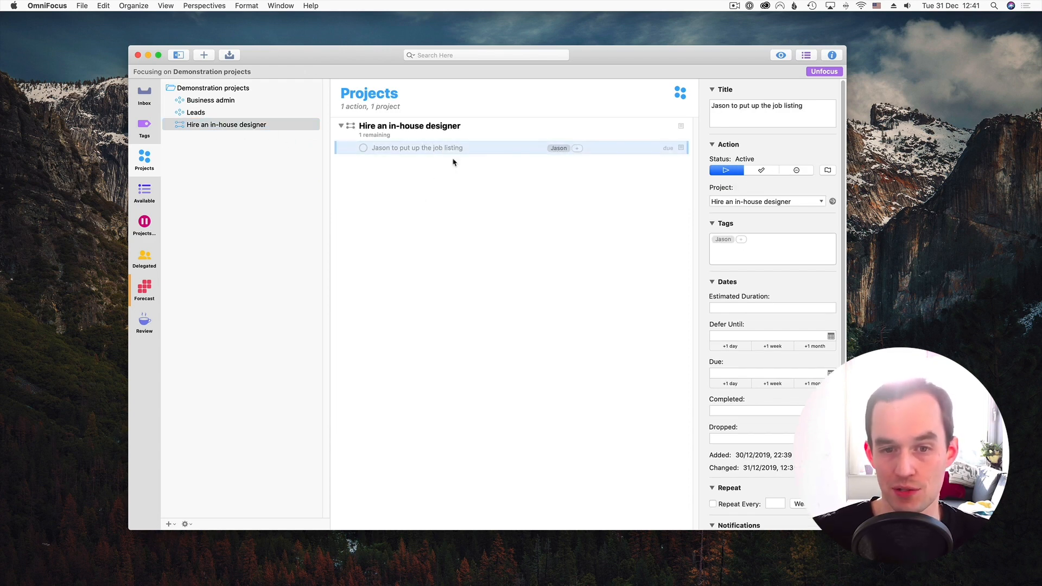
{"action": "left_click", "coordinate": [505, 220]}
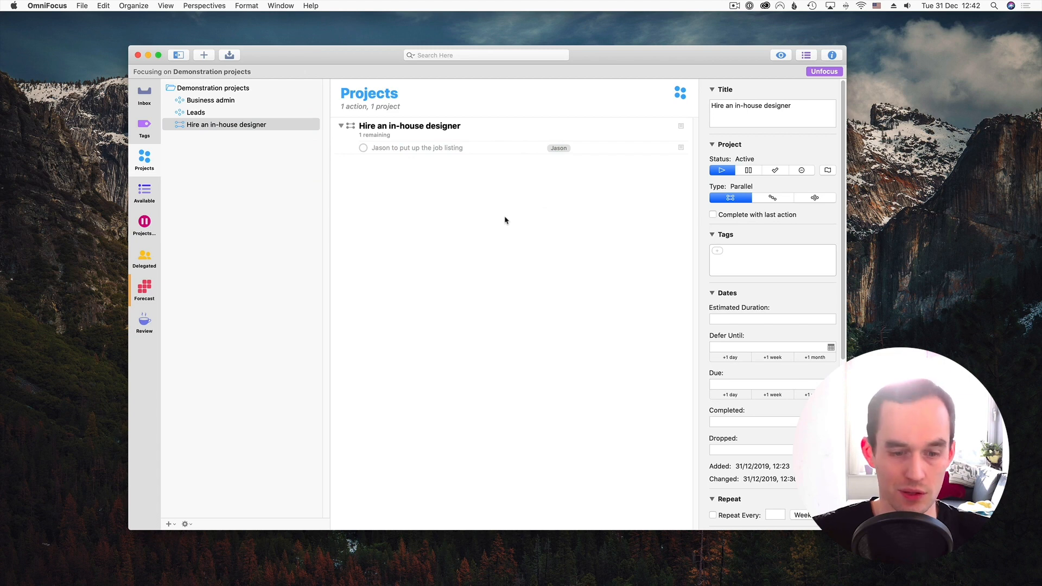
{"action": "key", "text": "super+n"}
{"action": "type", "text": "Review Jaso"}
{"action": "type", "text": "n's job listing"}
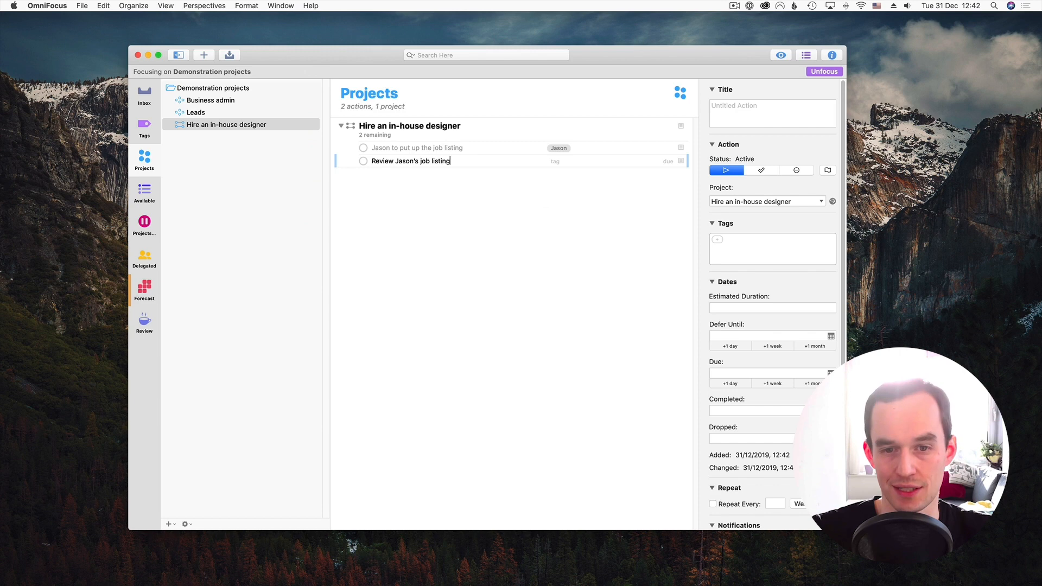
{"action": "key", "text": "Return"}
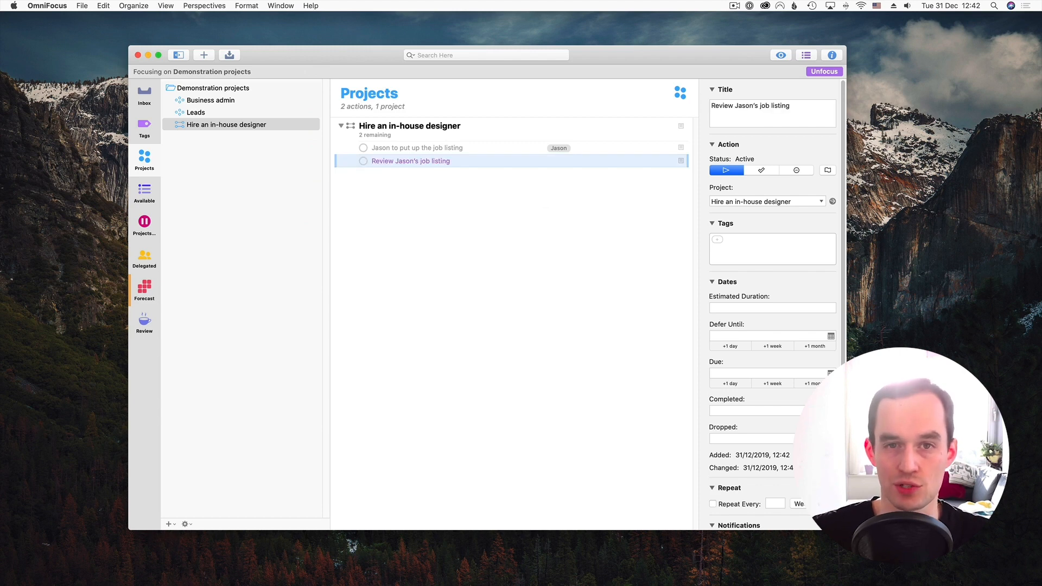
- Change the type of the Hire an in-house designer project to Sequential
{"action": "left_click", "coordinate": [228, 128]}
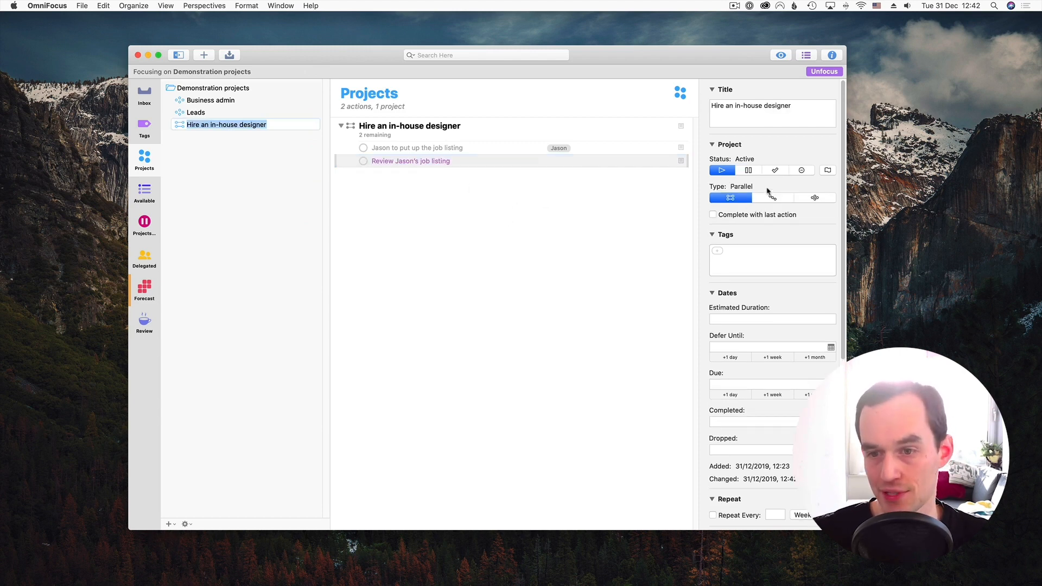
{"action": "left_click", "coordinate": [772, 199]}
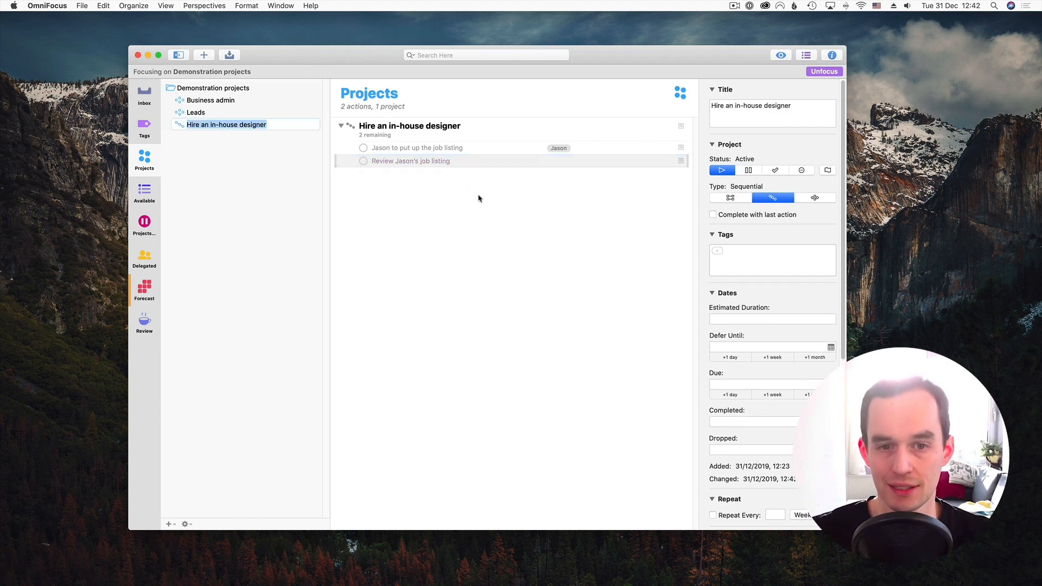
{"action": "left_click", "coordinate": [472, 192]}
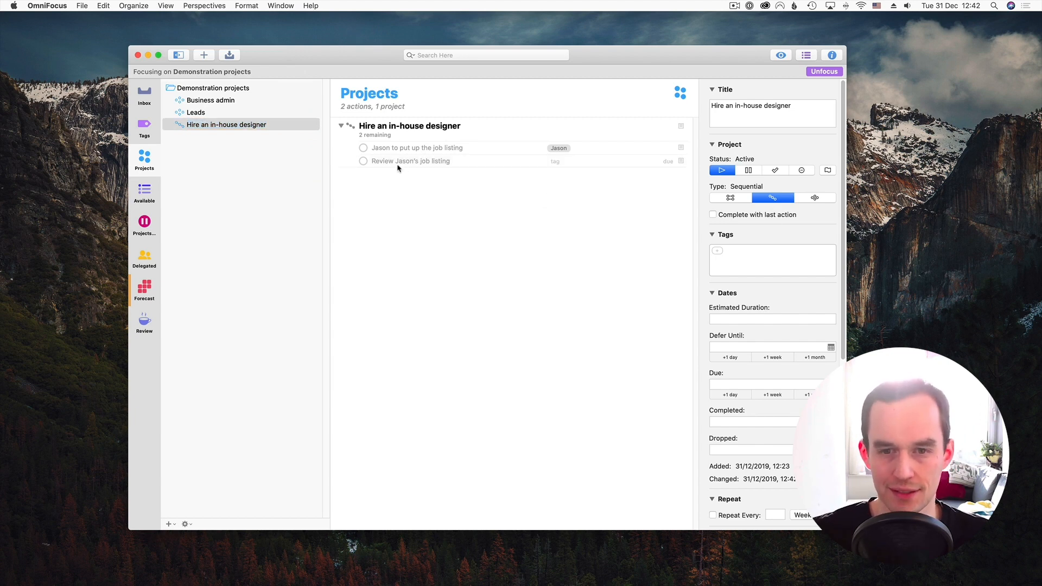
- Complete the first action of the sequential project to test the review action's availability, and undo the completion
{"action": "left_click", "coordinate": [428, 148]}
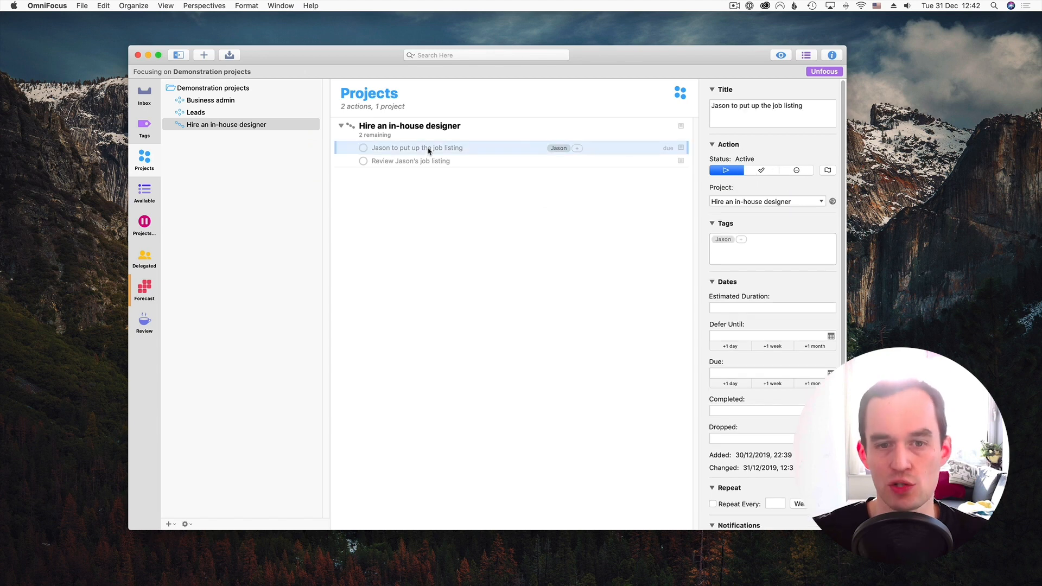
{"action": "left_click", "coordinate": [363, 148]}
{"action": "left_click", "coordinate": [423, 150]}
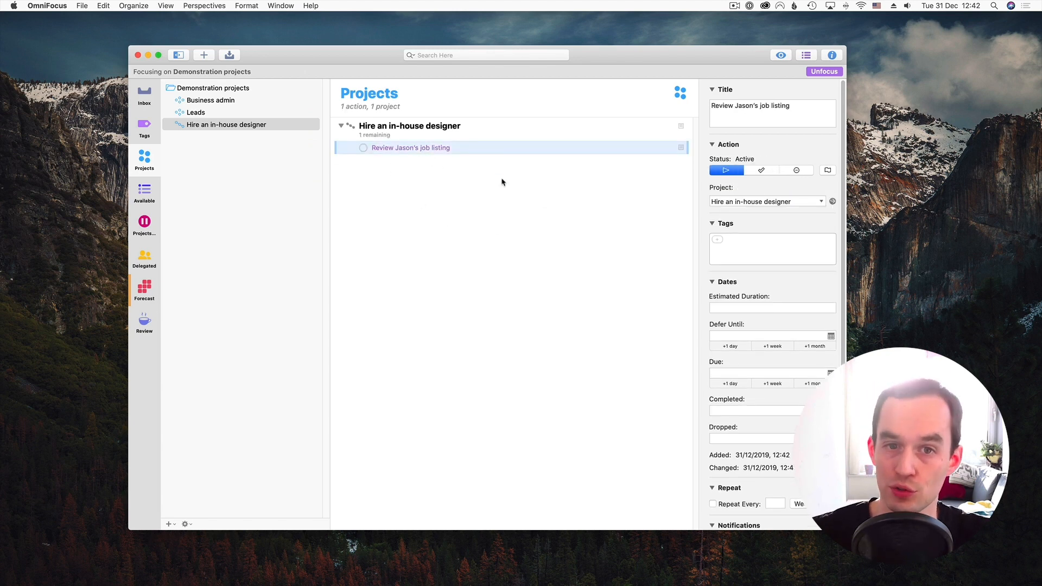
{"action": "key", "text": "super+z"}
{"action": "left_click", "coordinate": [504, 204]}
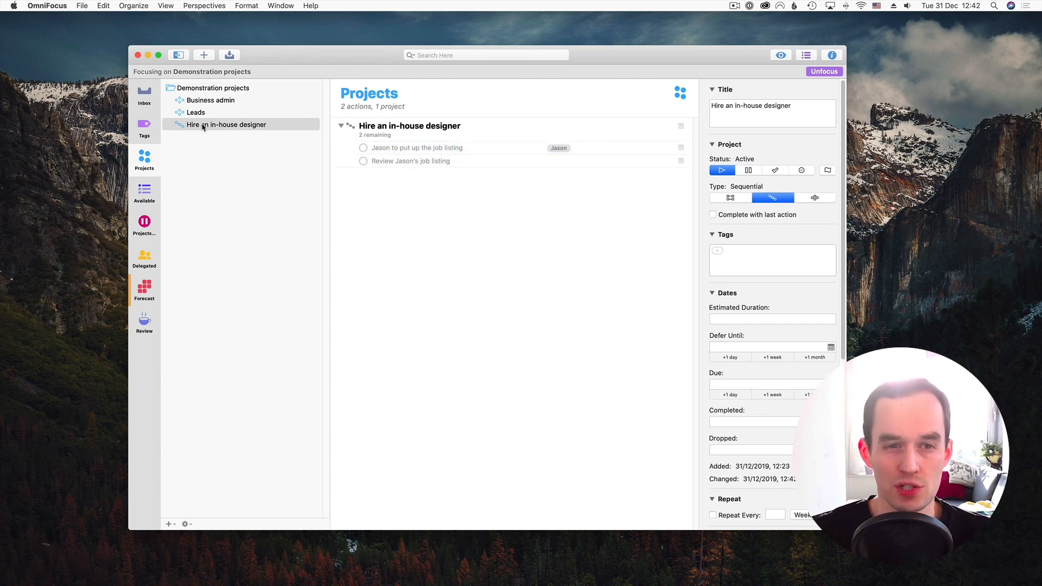
- Examine the two sequential actions in Hire an in-house designer and the Leads actions in the Available perspective
{"action": "left_click", "coordinate": [434, 148]}
{"action": "left_click", "coordinate": [432, 161]}
{"action": "left_click", "coordinate": [429, 148]}
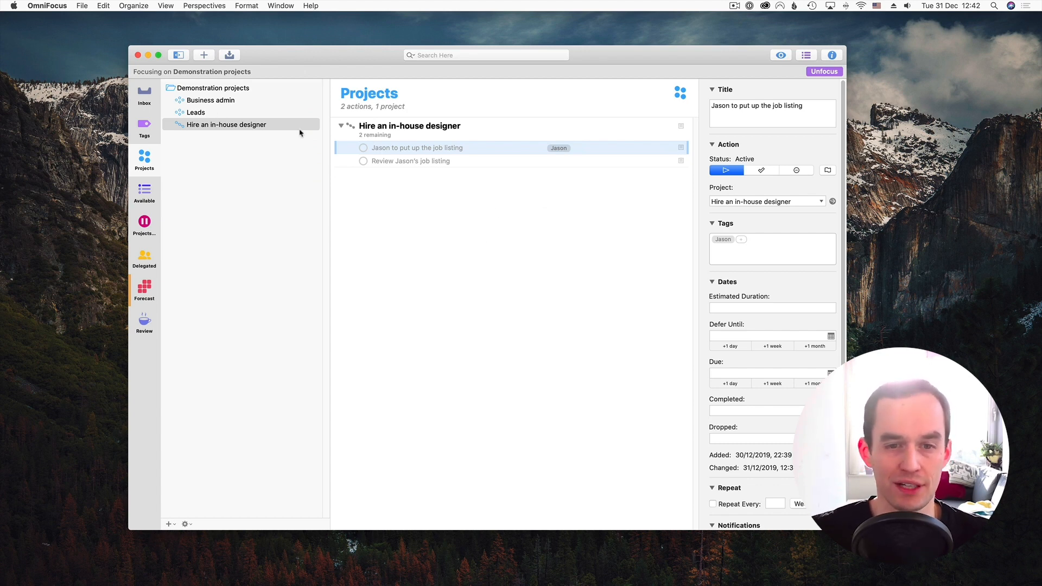
{"action": "left_click", "coordinate": [541, 213]}
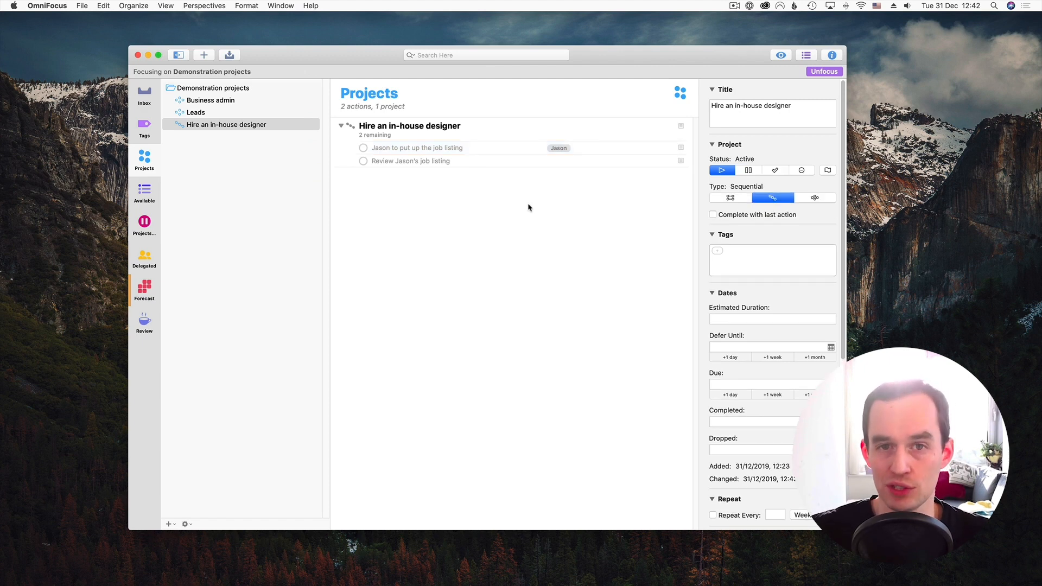
{"action": "left_click", "coordinate": [144, 193]}
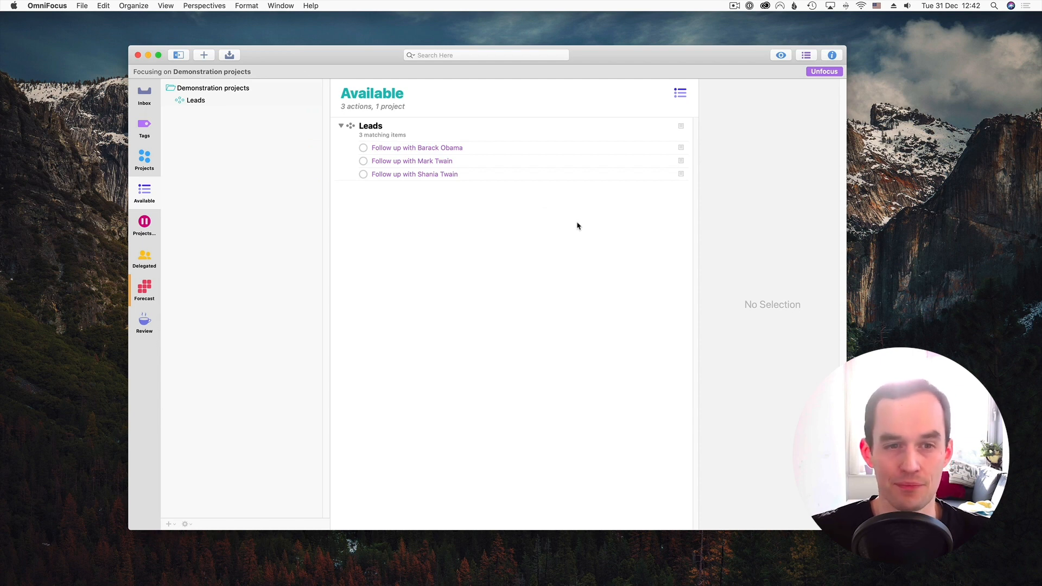
{"action": "left_click", "coordinate": [437, 148]}
{"action": "left_click", "coordinate": [437, 161]}
{"action": "left_click", "coordinate": [443, 185]}
{"action": "left_click", "coordinate": [442, 178]}
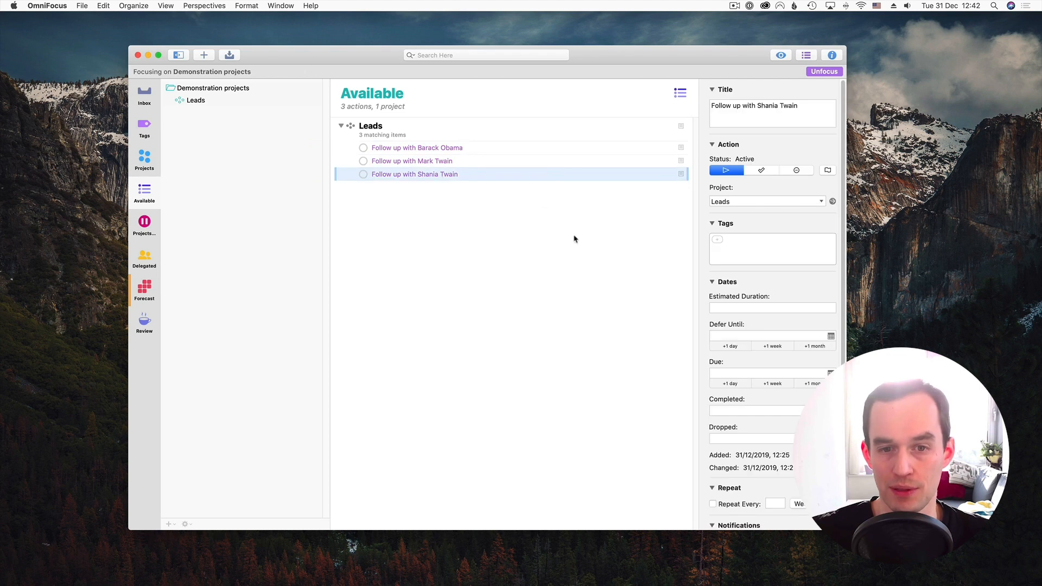
- Assign the Next tag to the "Follow up with Mark Twain" action and show it in the Forecast perspective
{"action": "left_click", "coordinate": [474, 162]}
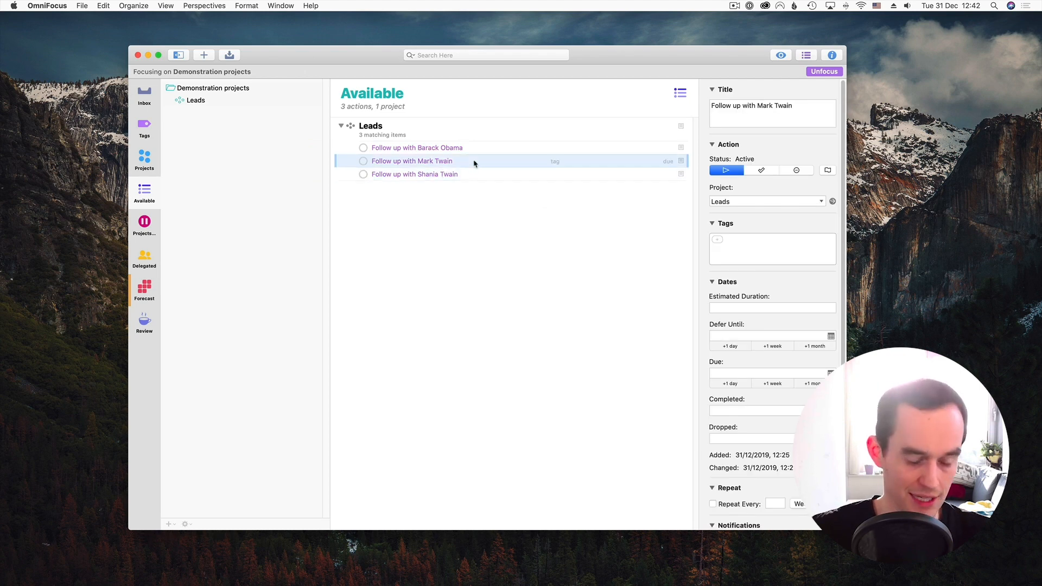
{"action": "key", "text": "ctrl+super+v"}
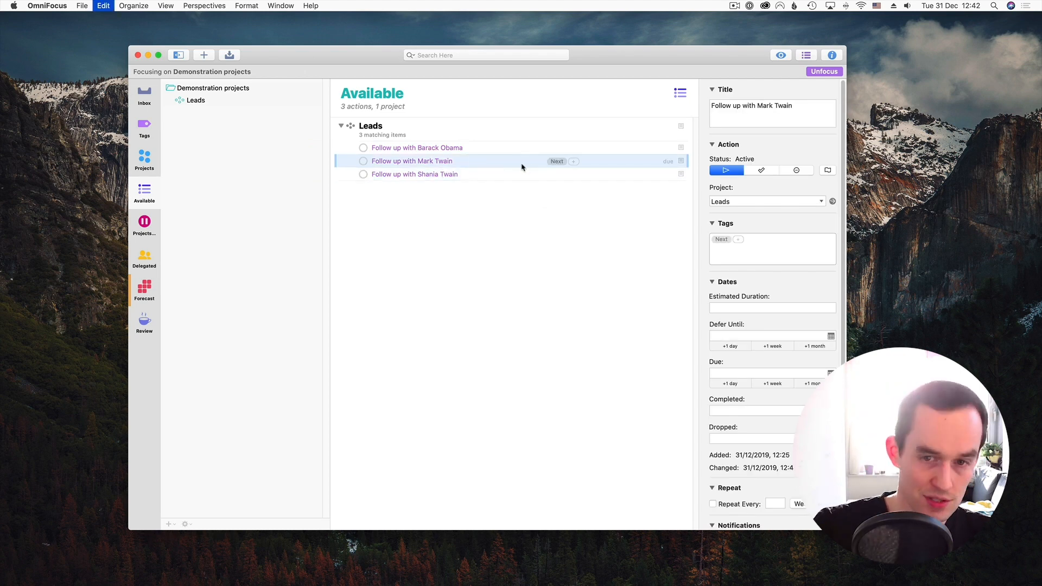
{"action": "left_click", "coordinate": [540, 215]}
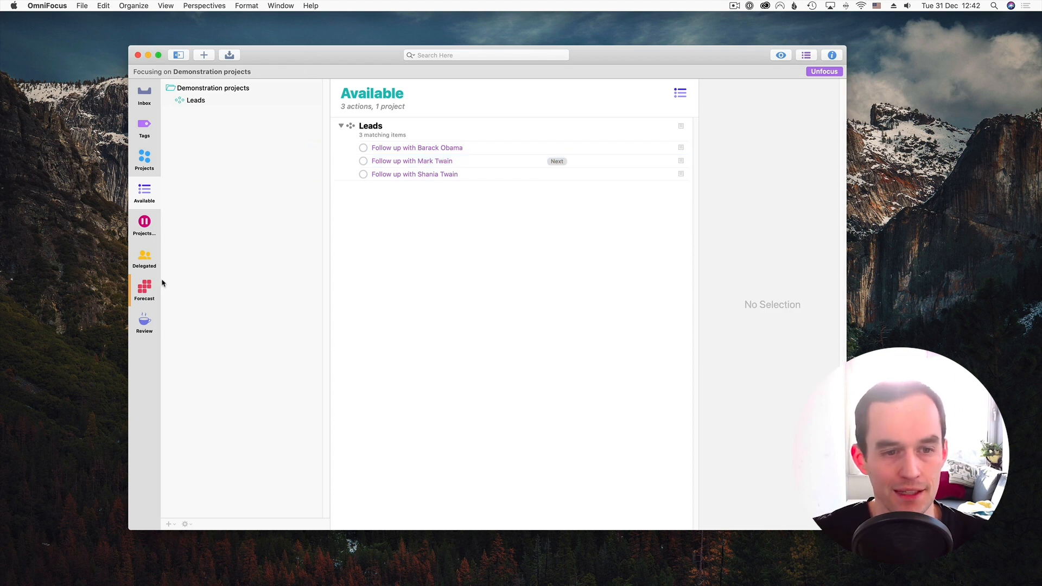
{"action": "left_click", "coordinate": [145, 289]}
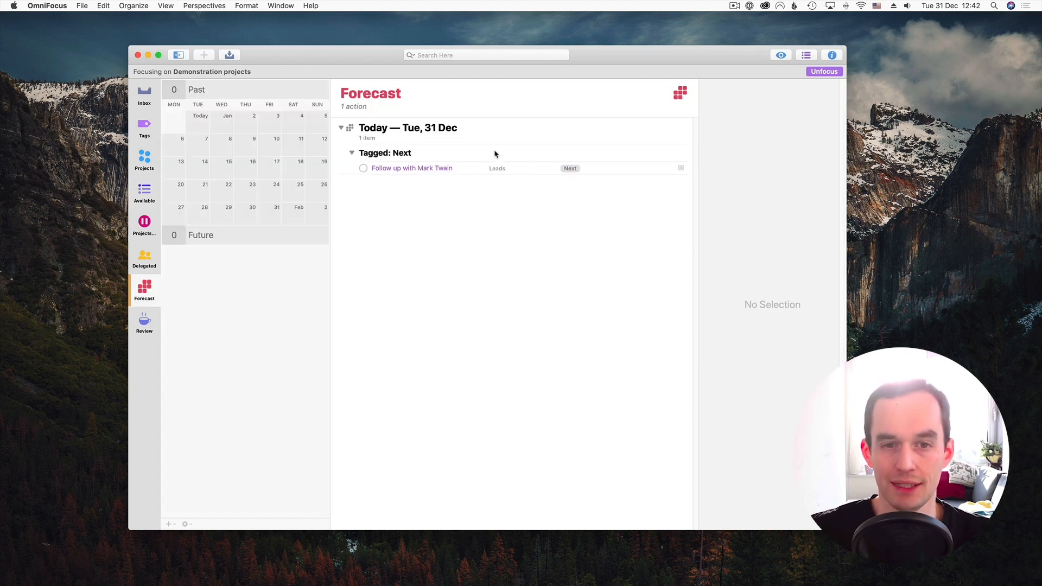